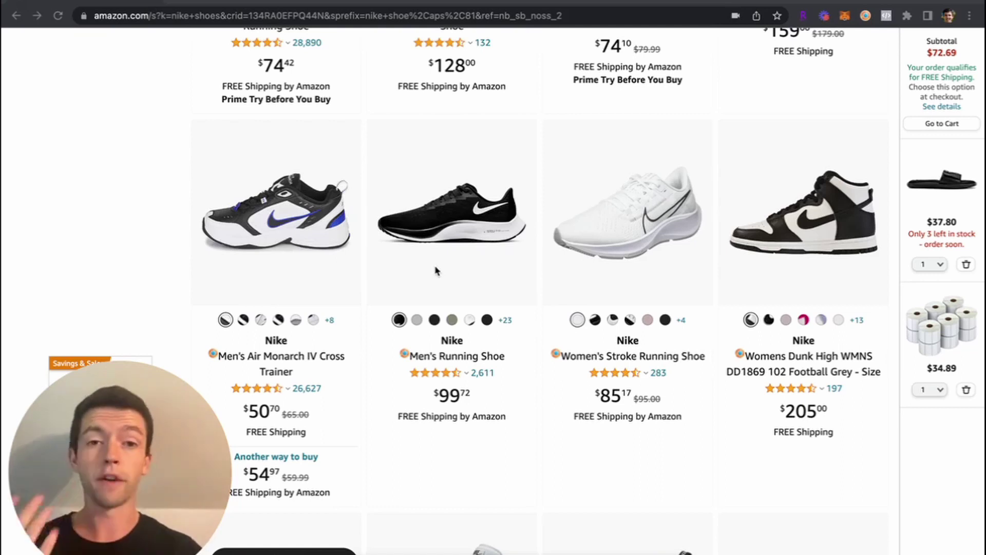
# - Scroll the 'nike shoes' results down to the Nike Air Huarache Utility listing
pyautogui.scroll(-8, 436, 270)
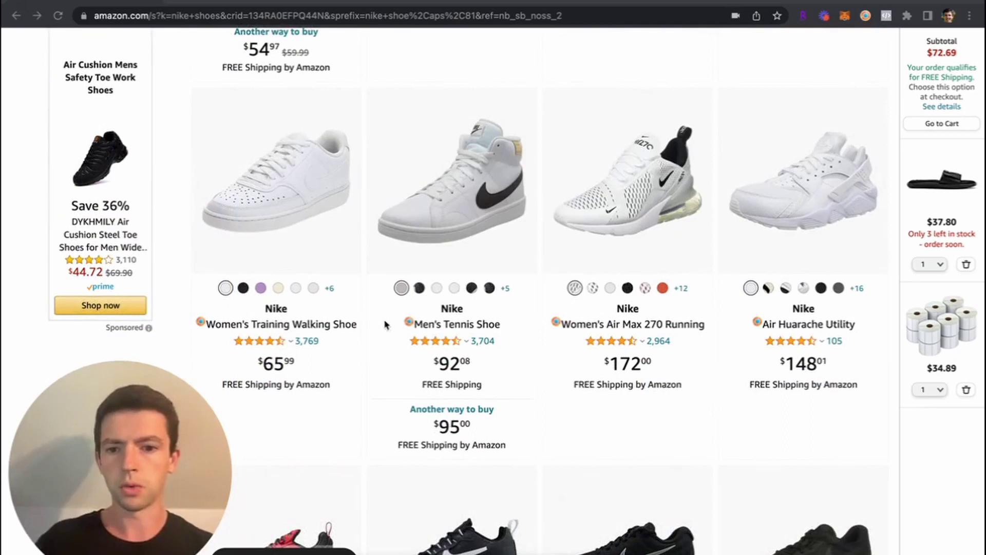
# - Open the Air Huarache Utility page and review its Keepa charts and size options
pyautogui.click(792, 324)
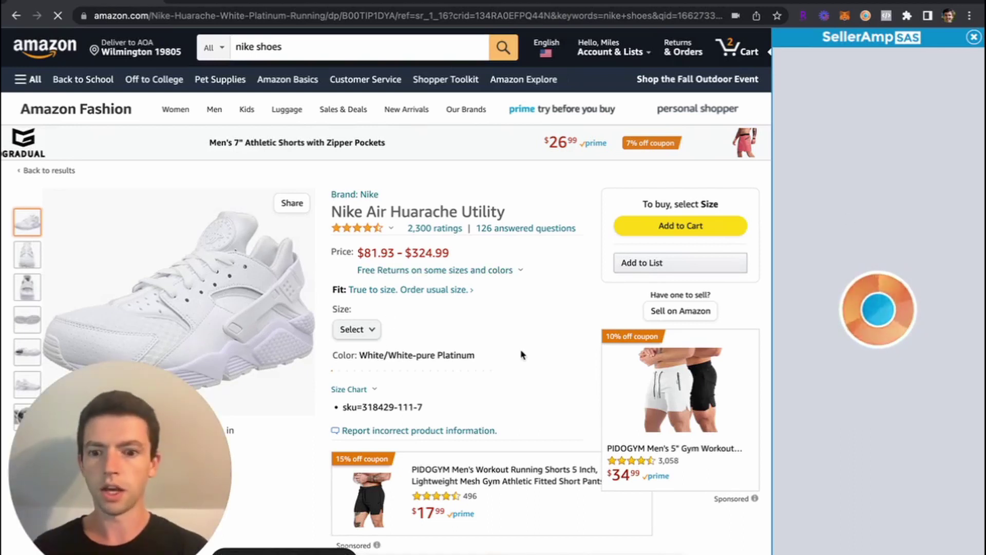
pyautogui.scroll(-10, 521, 354)
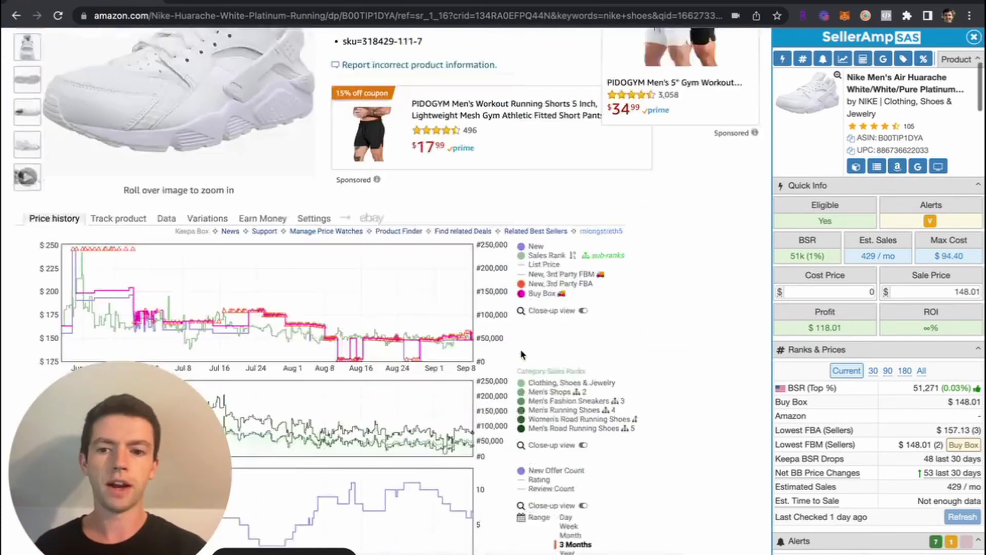
pyautogui.scroll(10, 296, 128)
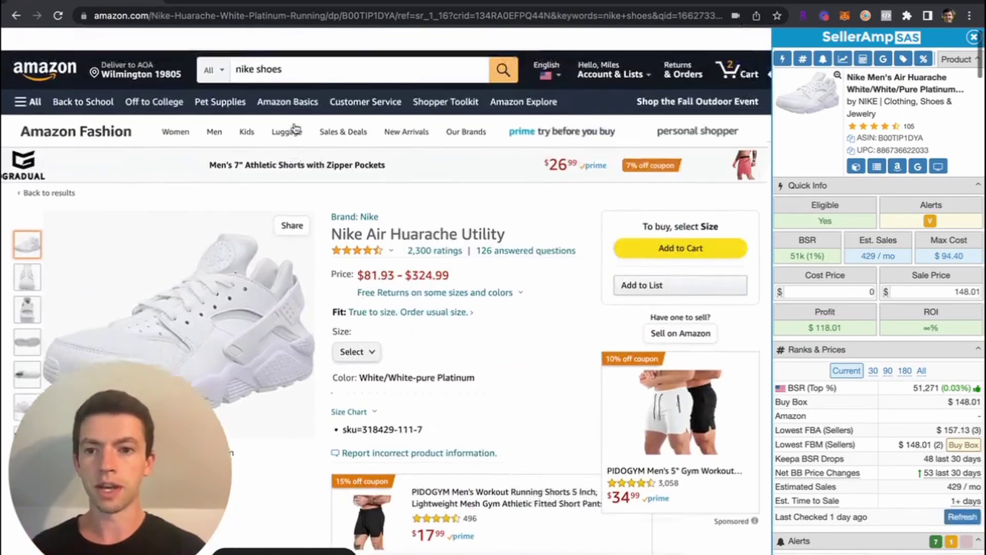
pyautogui.click(354, 330)
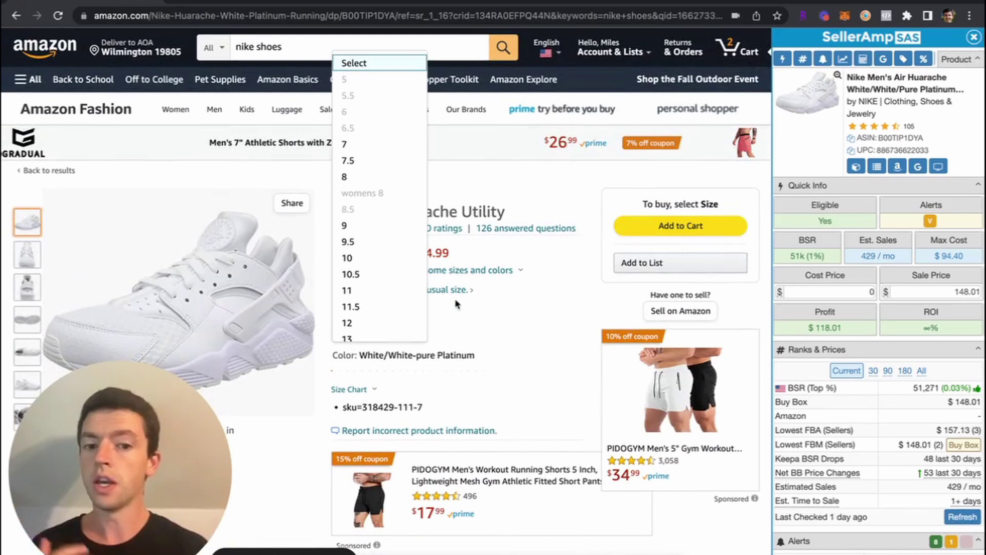
pyautogui.click(473, 324)
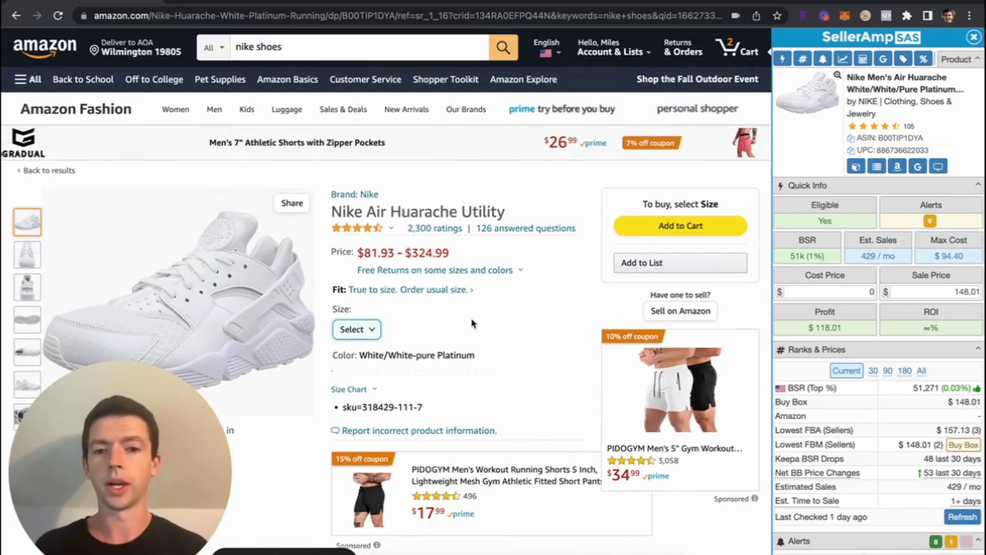
pyautogui.scroll(-8, 473, 324)
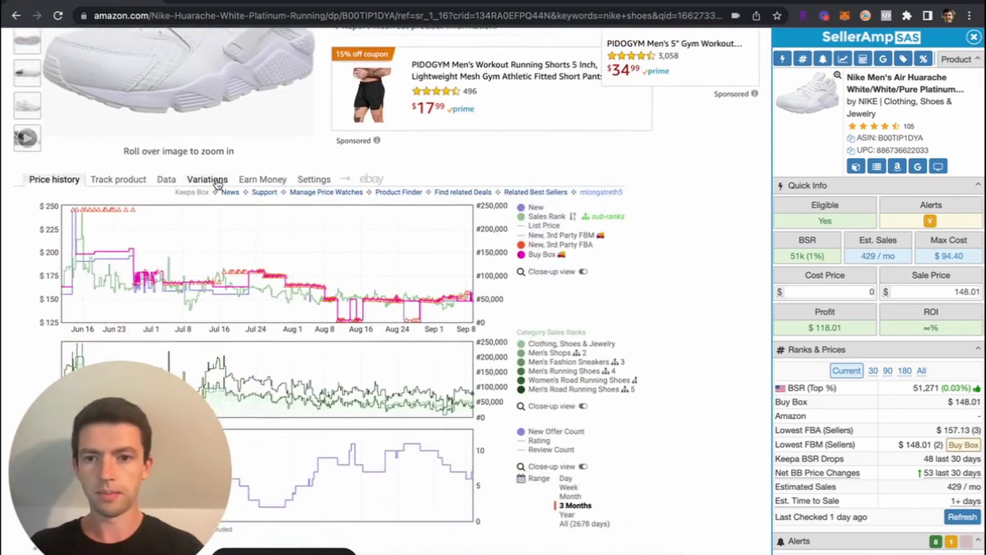
# - Sort Keepa's Variations table by ratings, putting Black size 9 (221 ratings) first
pyautogui.click(217, 182)
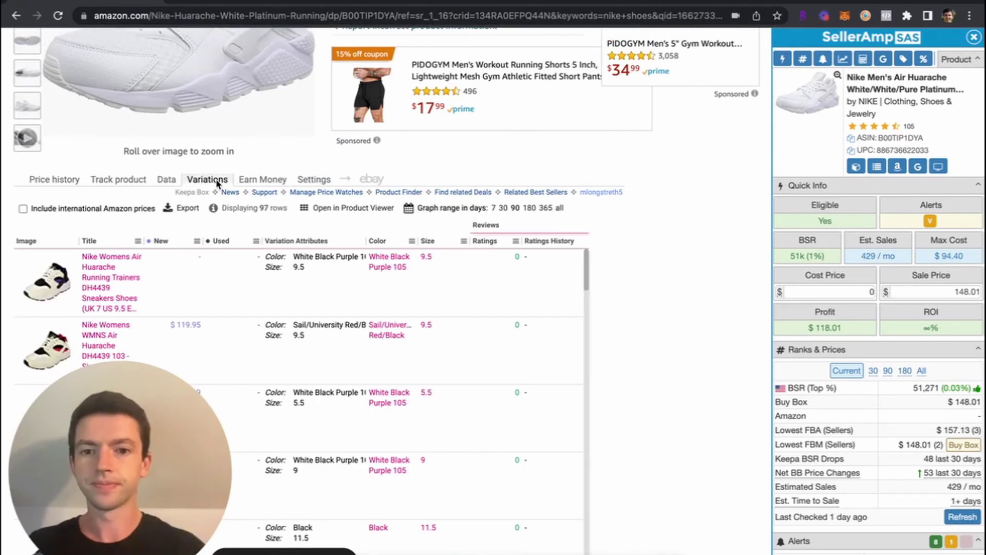
pyautogui.scroll(-1, 365, 229)
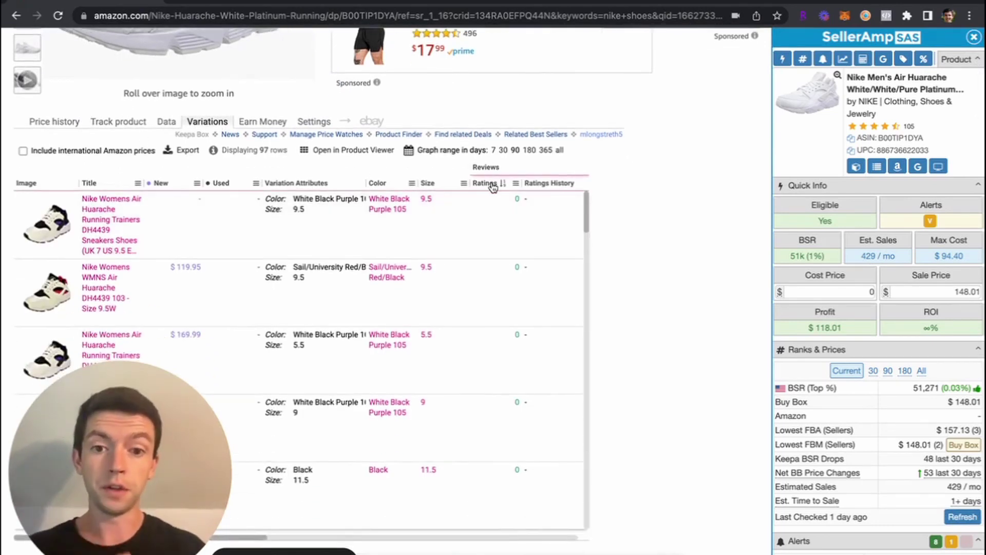
pyautogui.click(493, 186)
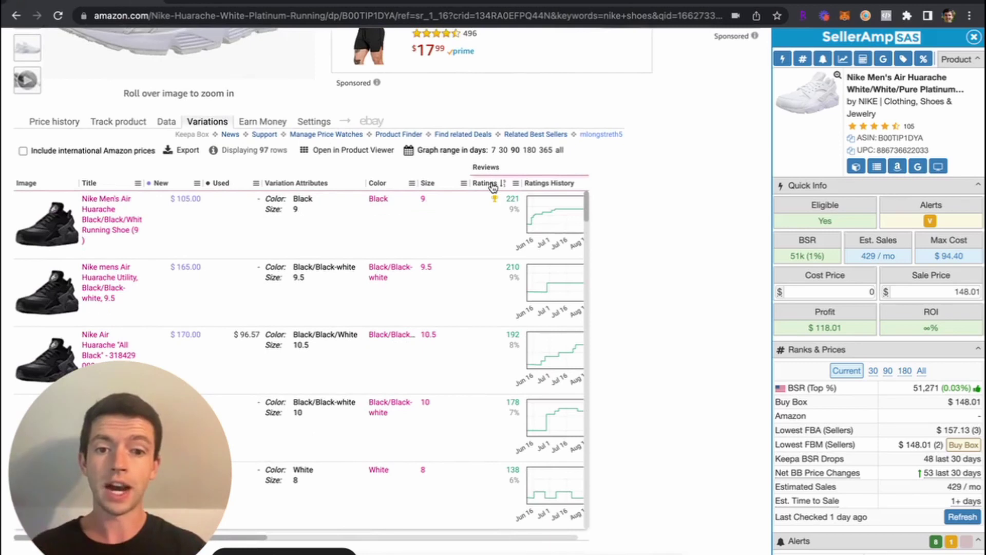
# - Open the top-rated black size 9 variation's listing and scroll to Keepa
pyautogui.click(100, 206)
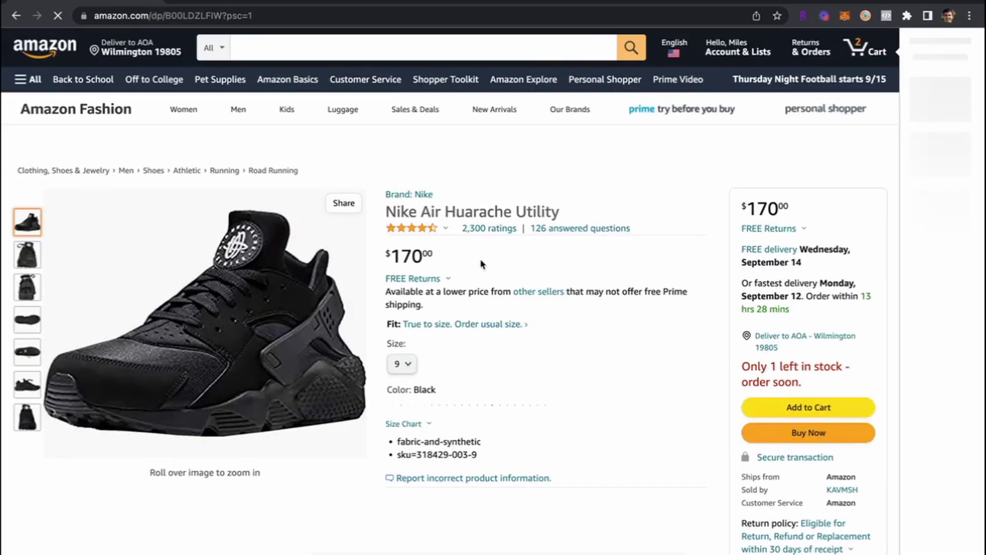
pyautogui.scroll(-3, 561, 326)
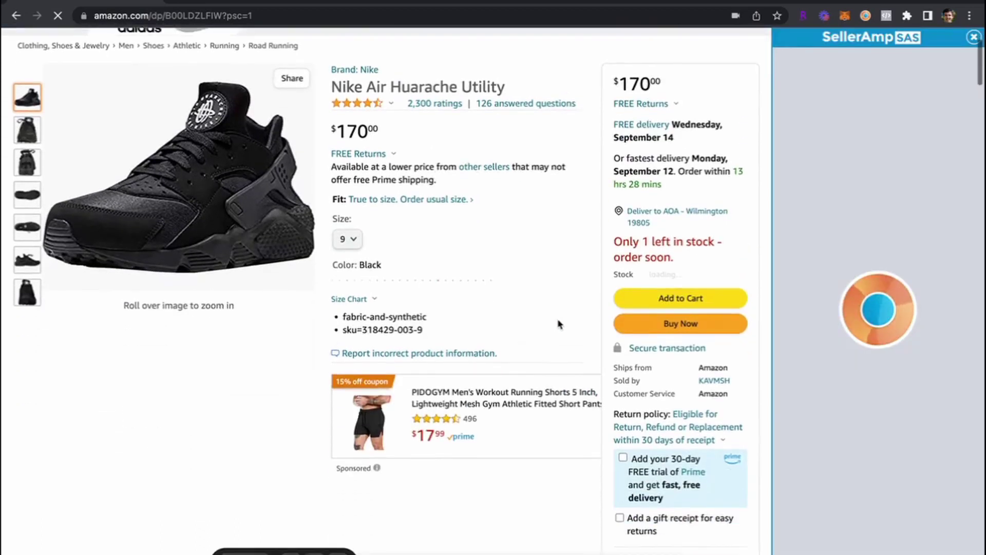
pyautogui.scroll(-12, 560, 324)
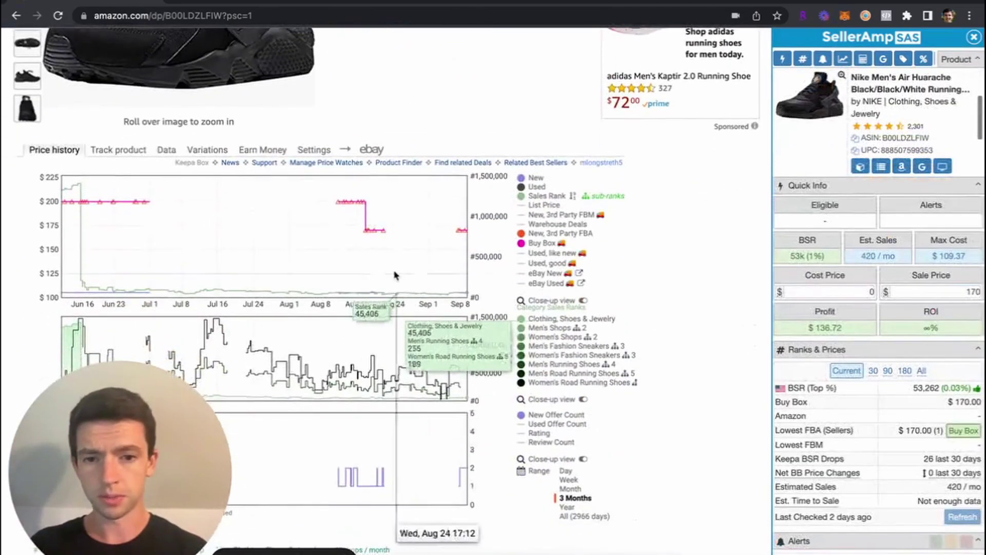
pyautogui.scroll(-2, 586, 426)
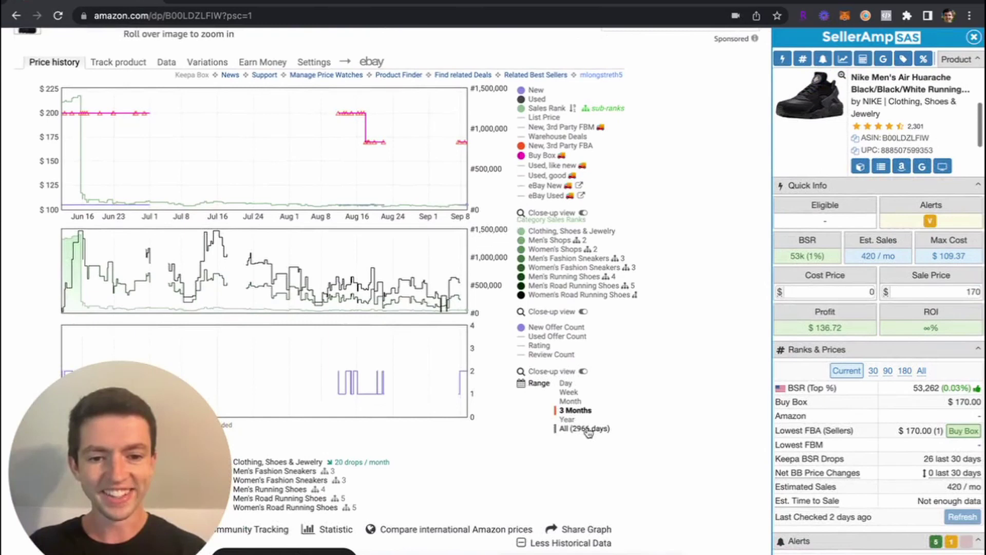
# - Set Keepa's range to Year, zoom into June–September, and show the variations table
pyautogui.click(567, 419)
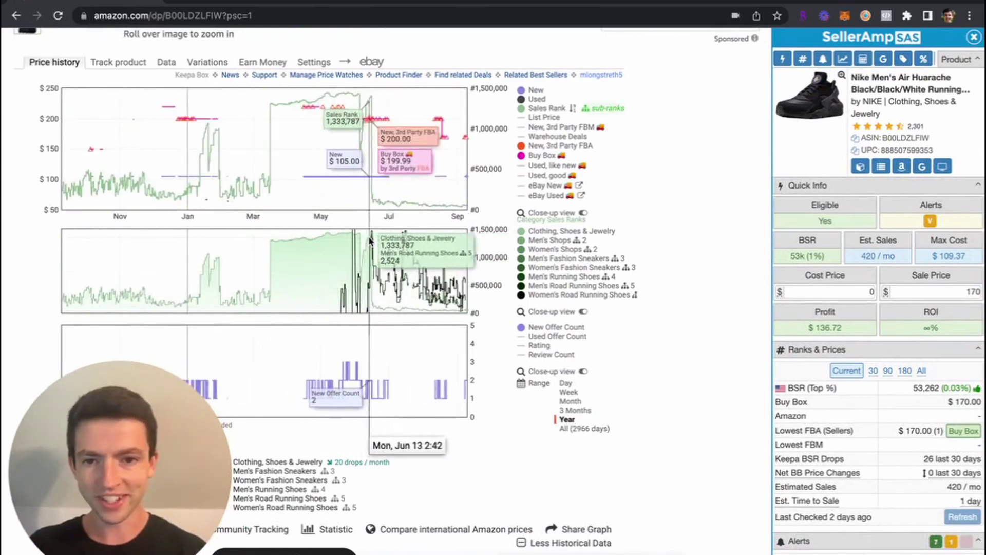
pyautogui.moveTo(370, 240); pyautogui.dragTo(465, 242)
pyautogui.click(206, 63)
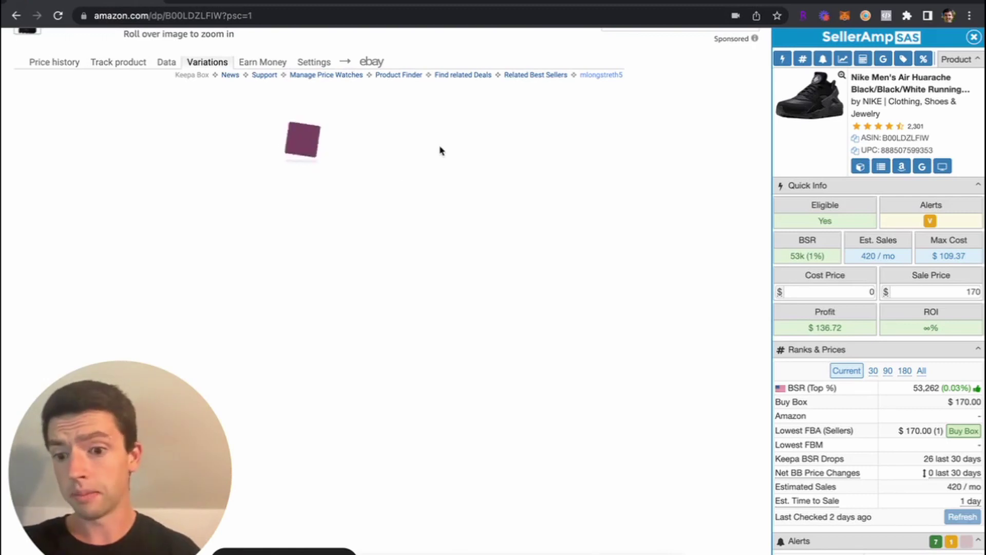
pyautogui.scroll(1, 413, 145)
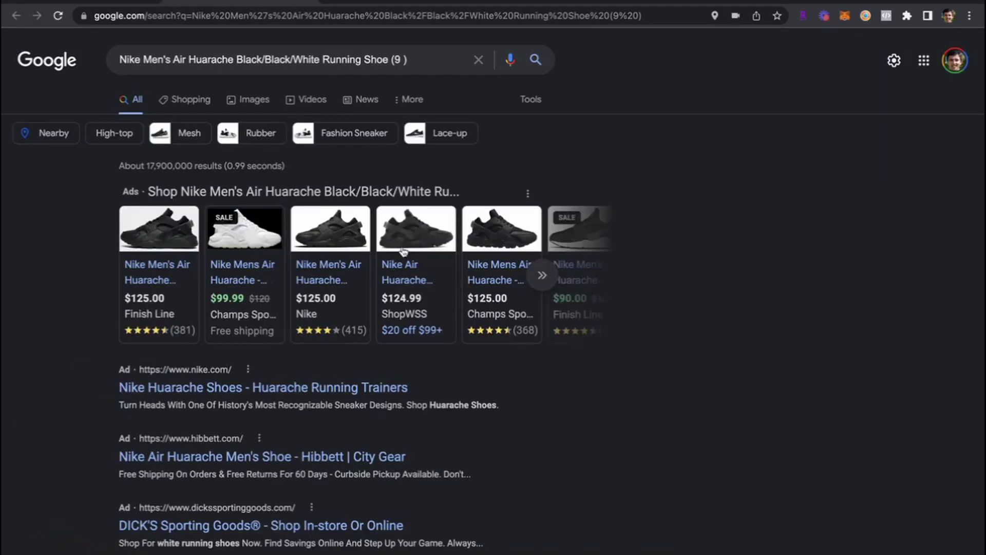
# - Reload the Amazon listing and open the Champs Sports Air Huarache offer priced $99.99
pyautogui.moveTo(398, 252)
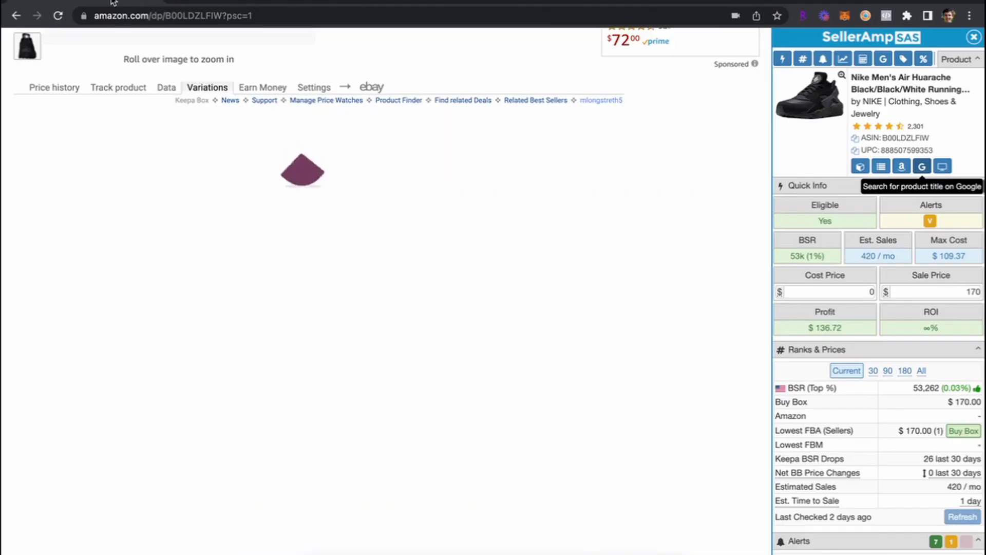
pyautogui.press('super+w')
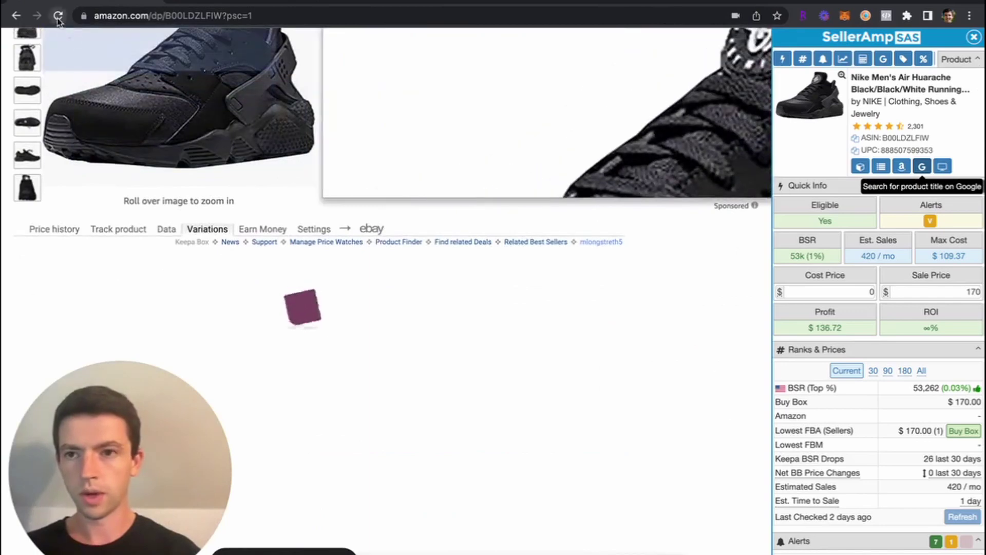
pyautogui.click(58, 16)
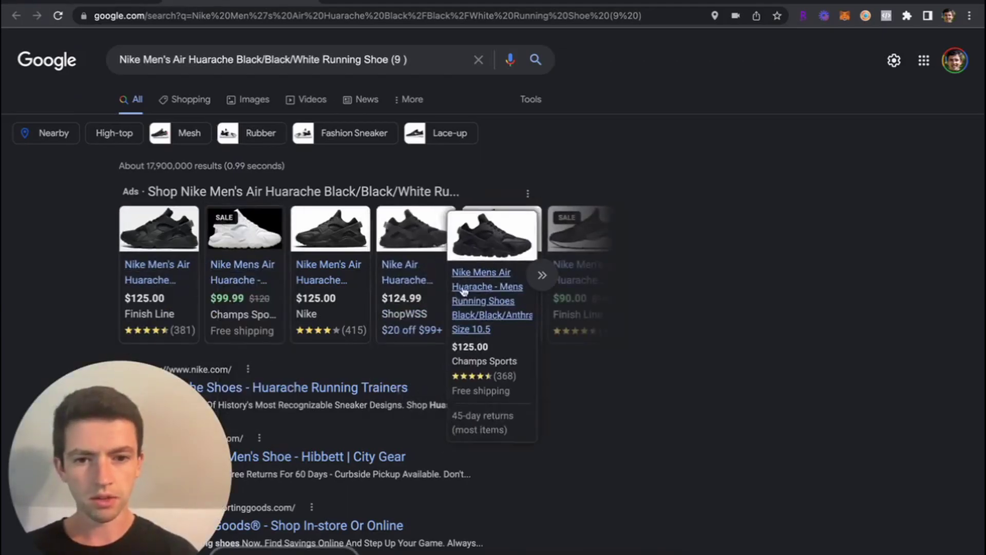
pyautogui.click(487, 332)
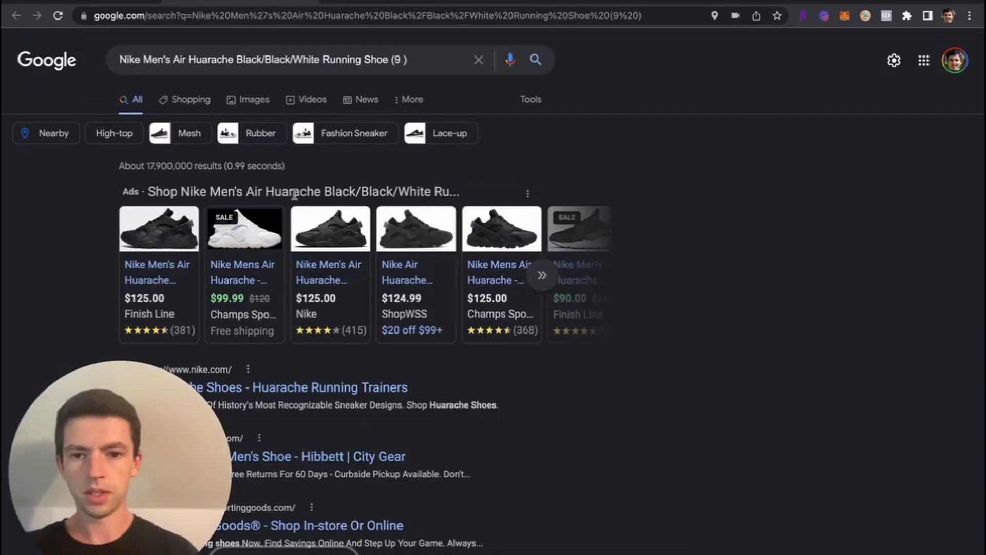
pyautogui.click(251, 290)
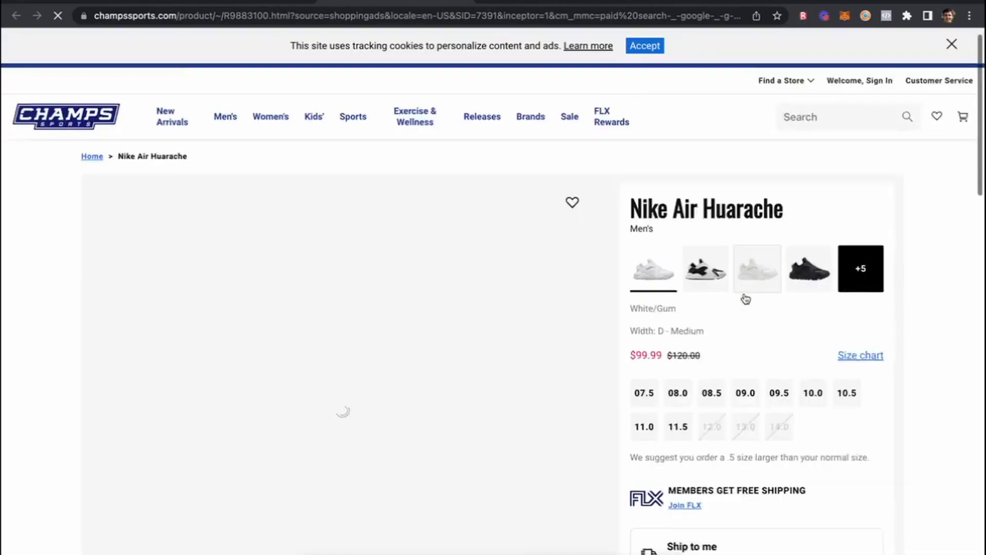
# - Dismiss the cash-back popup and pick size 08.0 for the black Huarache
pyautogui.scroll(-4, 745, 294)
pyautogui.scroll(-3, 744, 294)
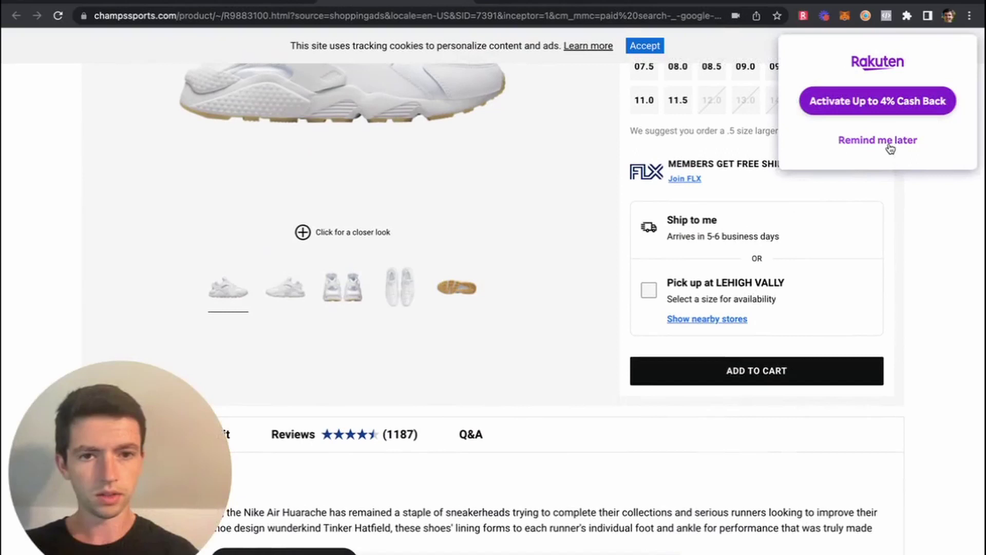
pyautogui.click(889, 144)
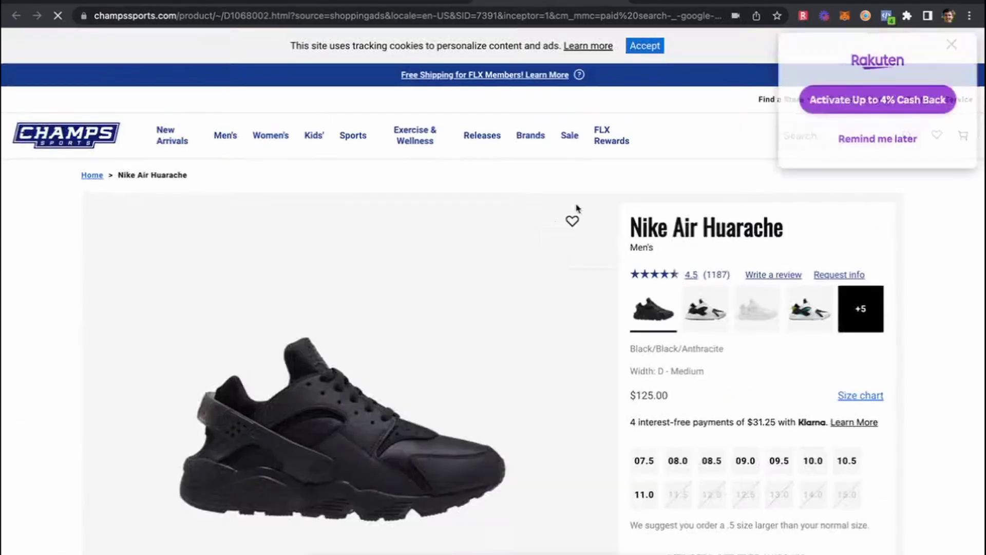
pyautogui.scroll(-3, 595, 235)
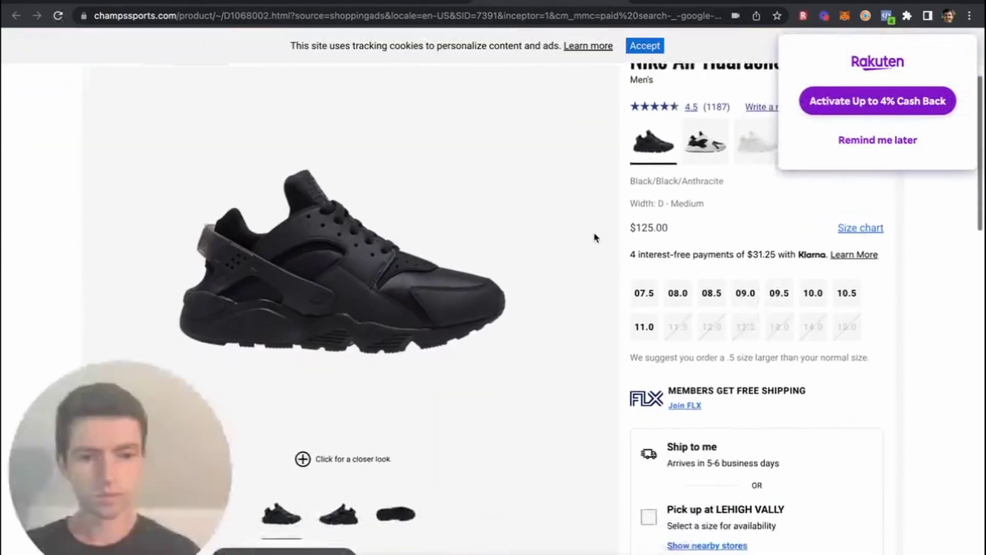
pyautogui.click(678, 293)
pyautogui.scroll(-4, 684, 296)
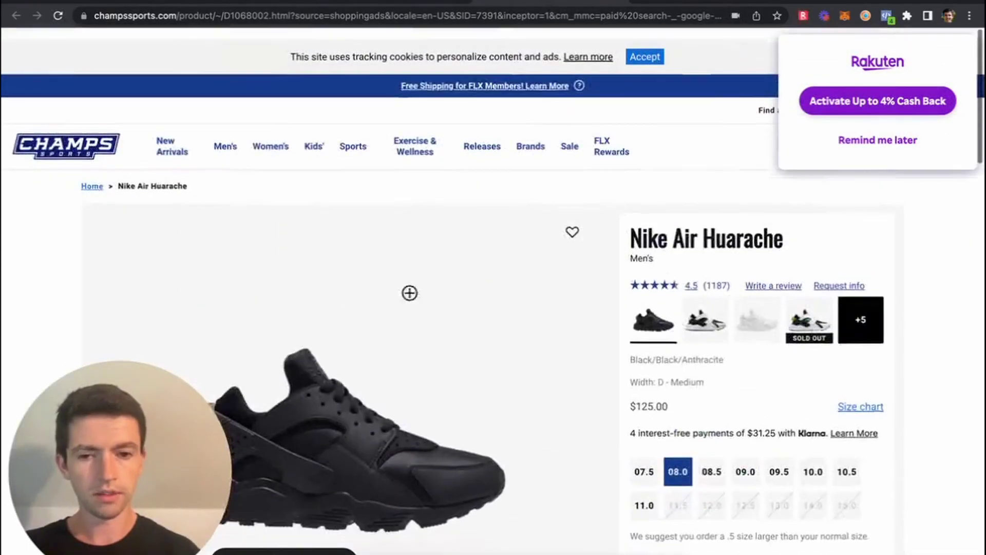
# - Search 'champs discount' in a new tab and open the Champs Sports coupons page
pyautogui.hotkey('ctrl', 't')
pyautogui.write('champs ')
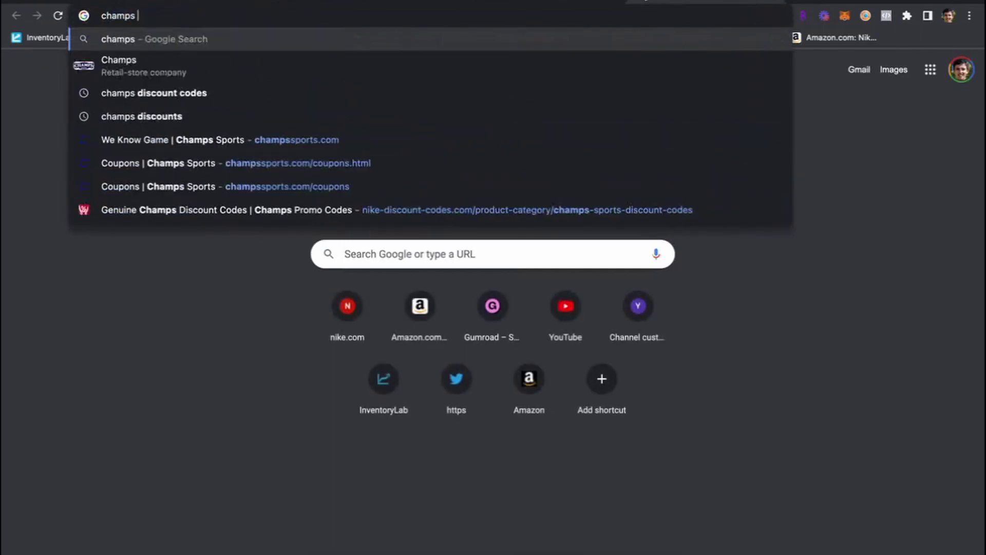
pyautogui.write('discount')
pyautogui.press('Return')
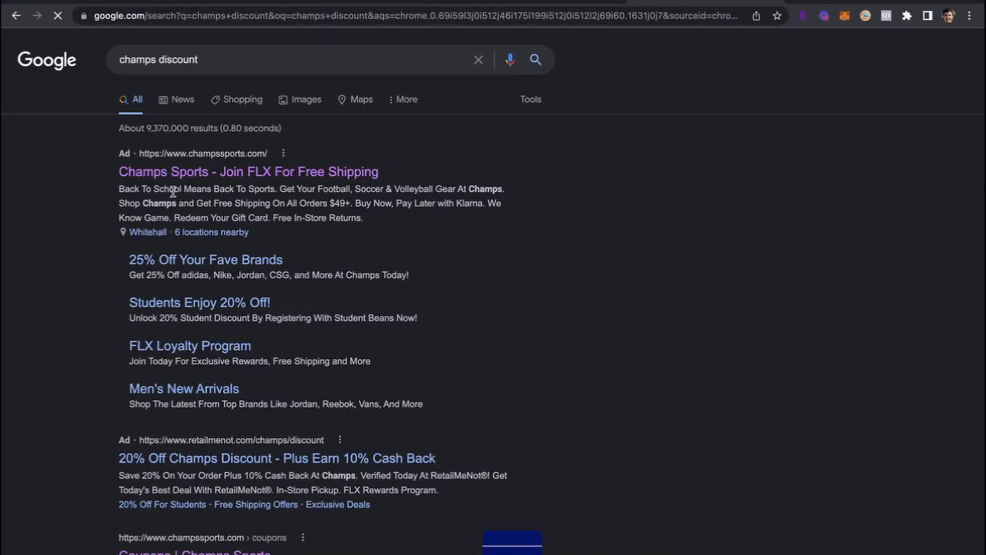
pyautogui.scroll(-3, 204, 324)
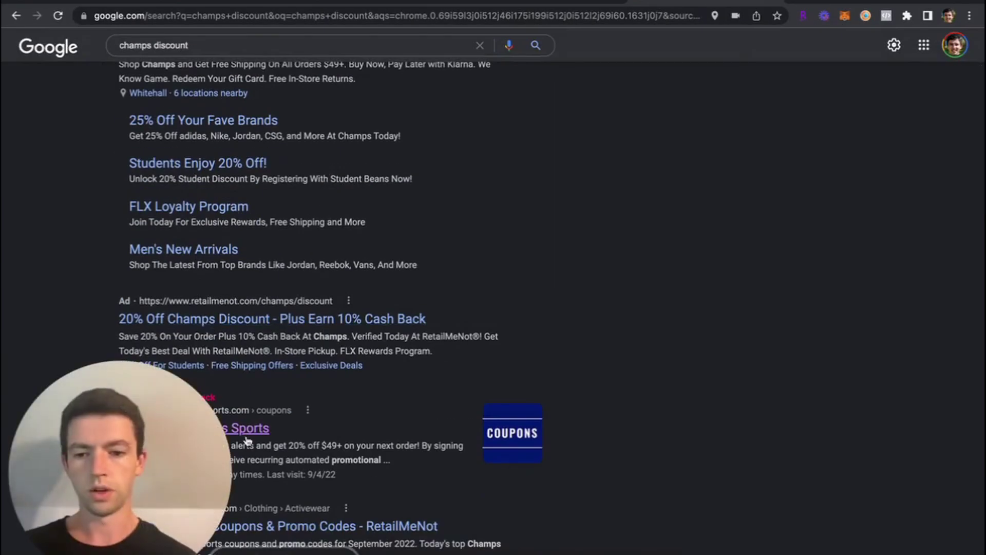
pyautogui.click(246, 429)
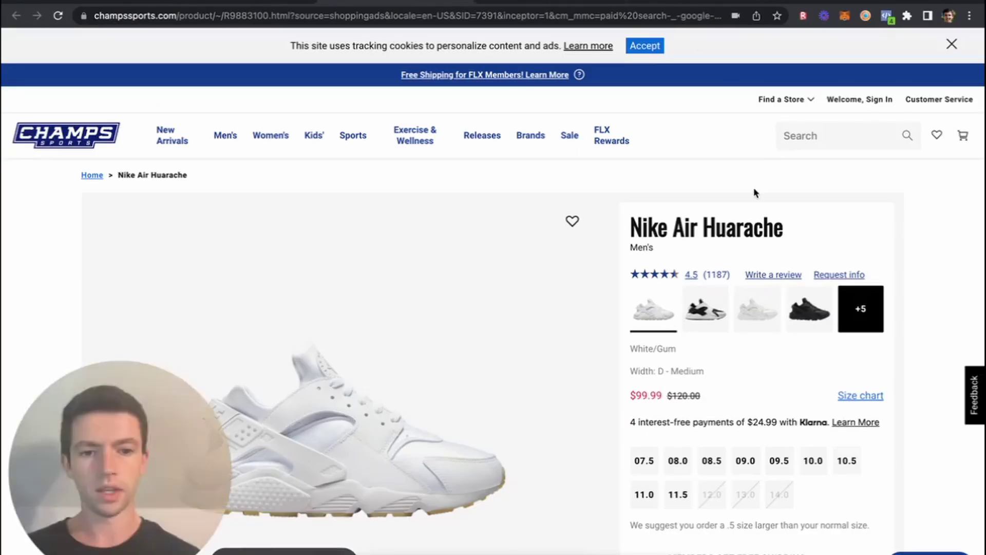
pyautogui.scroll(-4, 755, 194)
pyautogui.scroll(-3, 755, 193)
pyautogui.scroll(7, 689, 276)
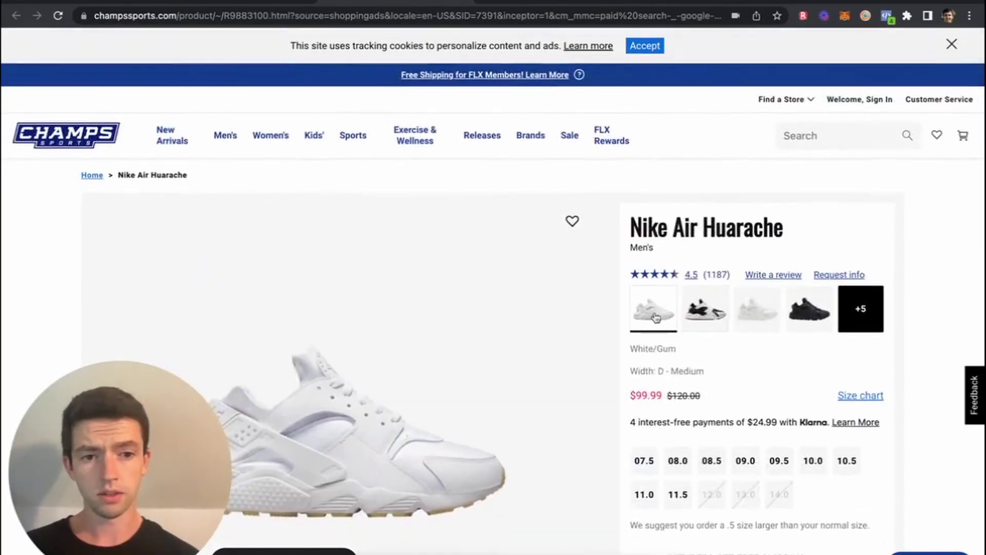
# - Select the White/Pure Platinum colourway at $125.00, review coupons, and return to Amazon
pyautogui.click(758, 307)
pyautogui.scroll(-6, 755, 303)
pyautogui.scroll(5, 687, 429)
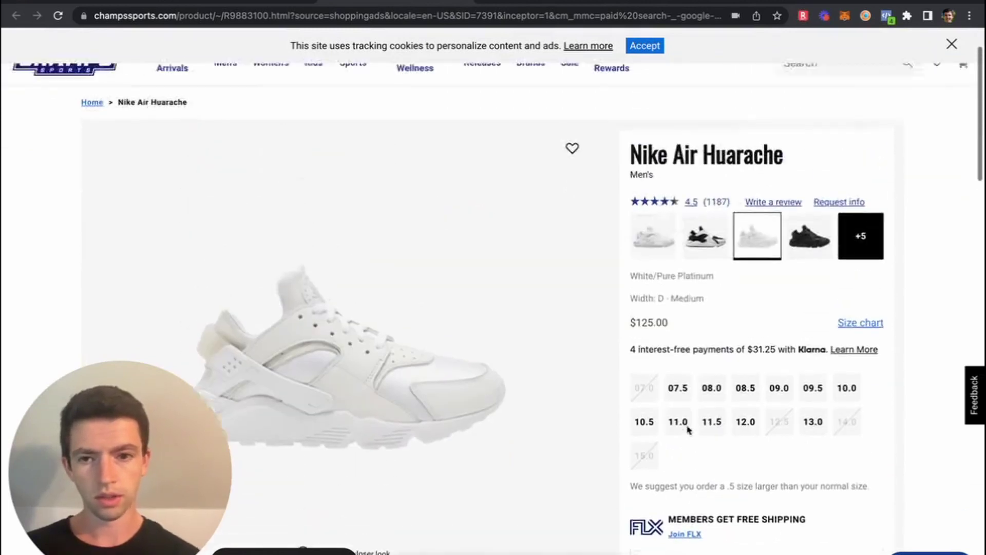
pyautogui.click(547, 4)
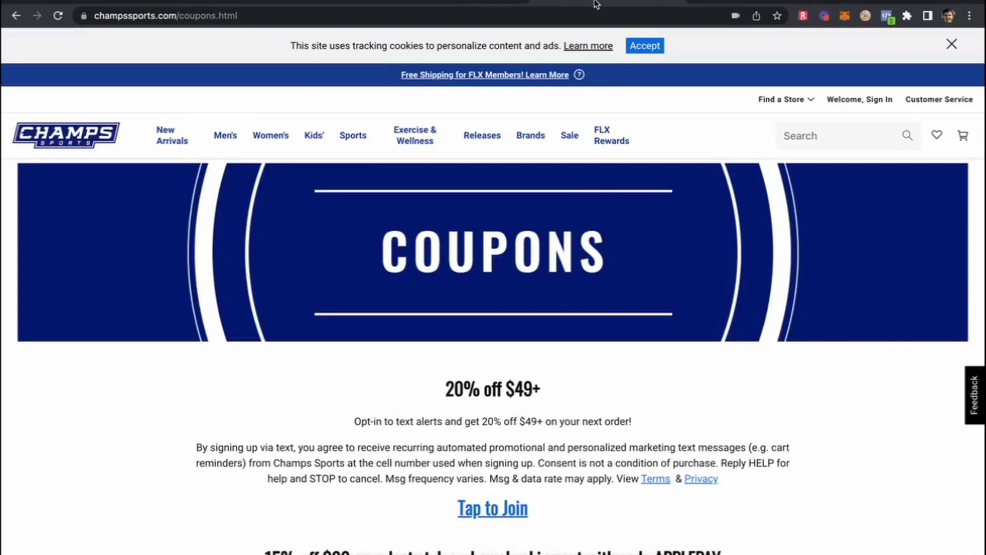
pyautogui.scroll(-5, 546, 192)
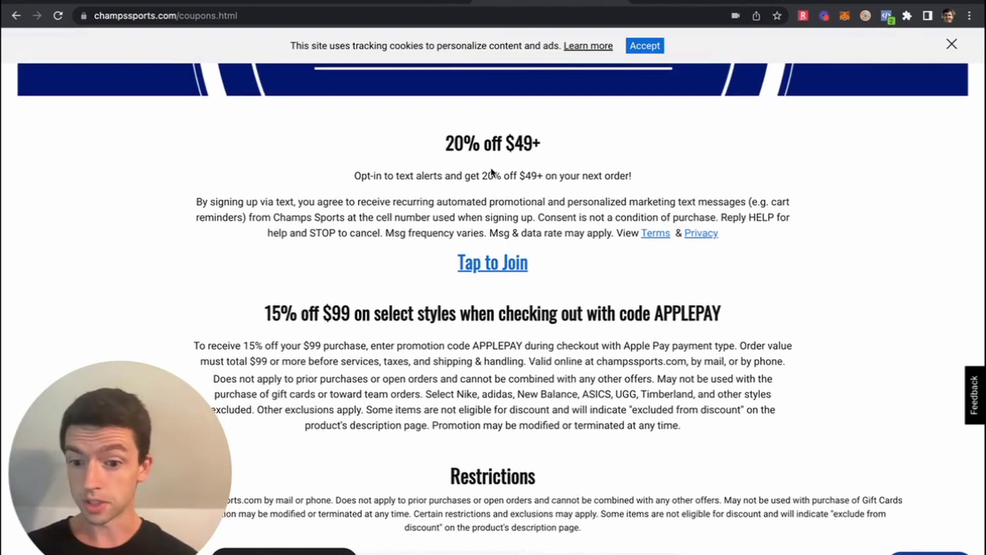
pyautogui.click(107, 4)
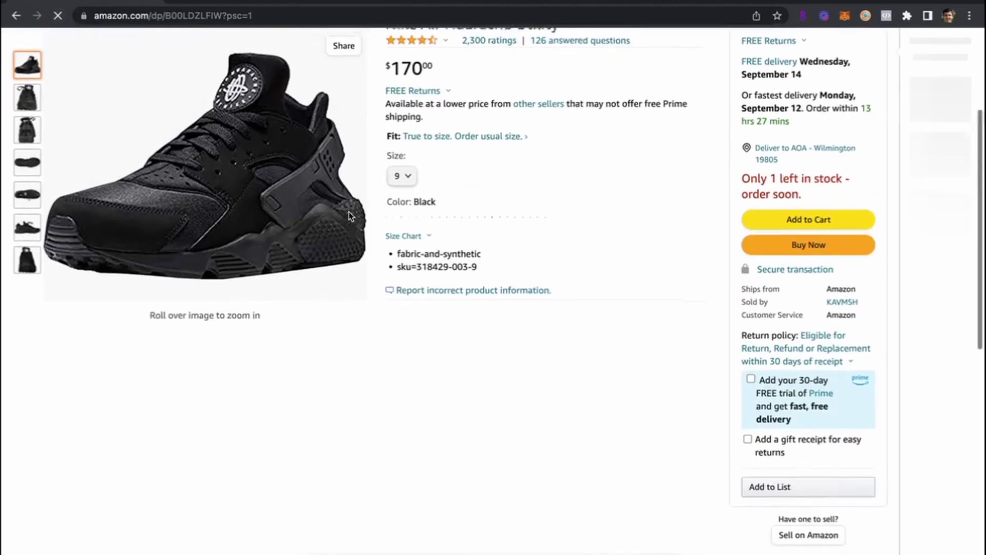
# - Show the Keepa variations table sorted by number of ratings
pyautogui.scroll(-8, 349, 216)
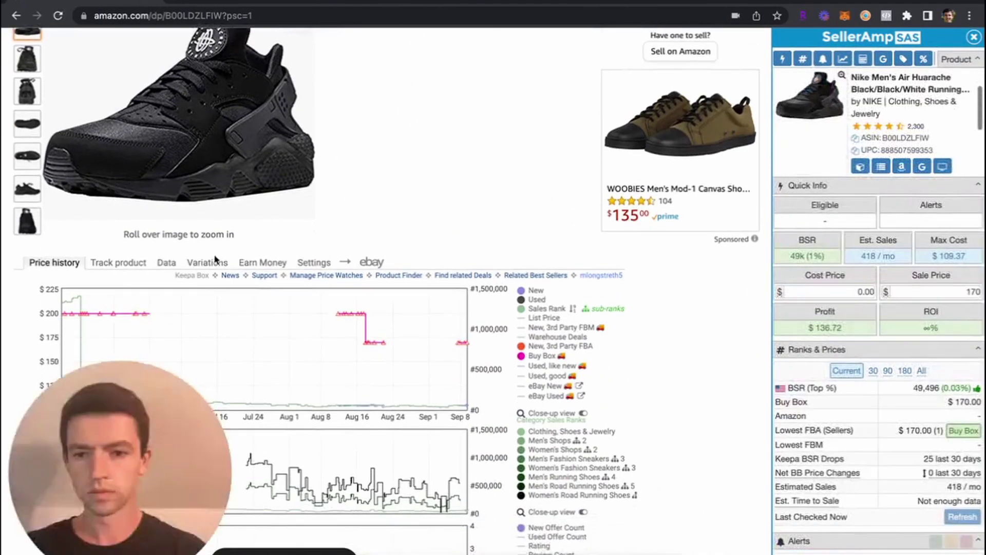
pyautogui.click(205, 260)
pyautogui.scroll(-3, 400, 224)
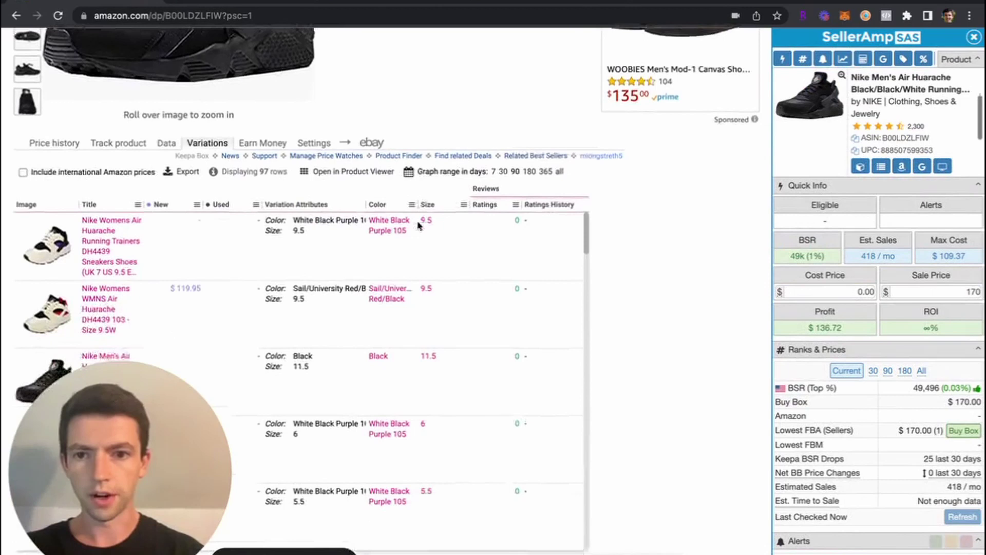
pyautogui.click(484, 204)
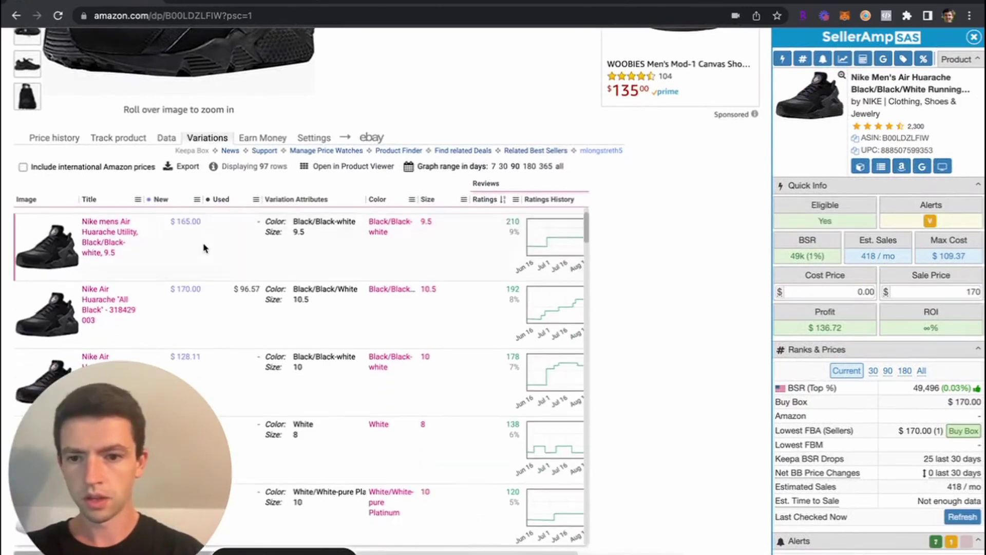
# - Open the White/White-pure Platinum size 10 variation, priced $162.93
pyautogui.scroll(-3, 203, 248)
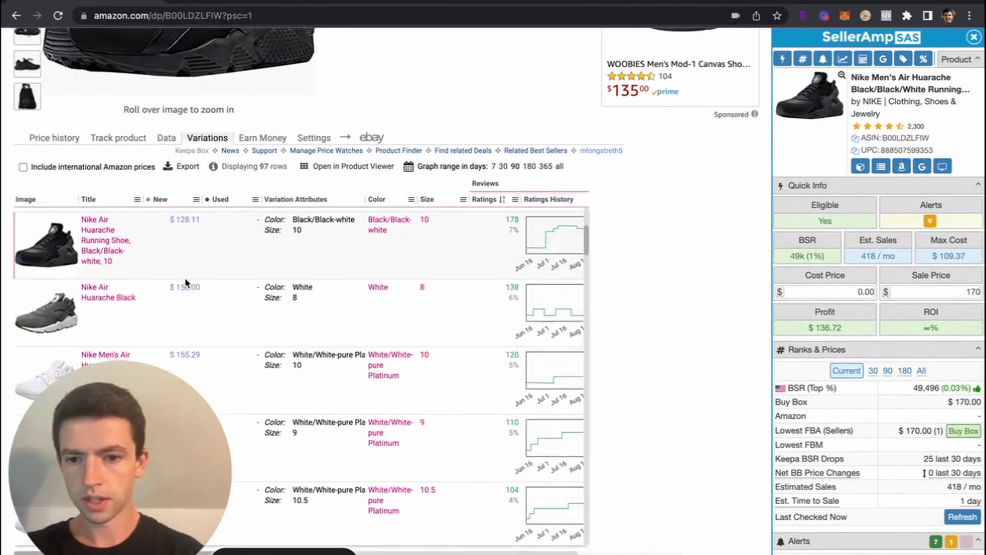
pyautogui.scroll(-3, 186, 282)
pyautogui.scroll(-2, 294, 257)
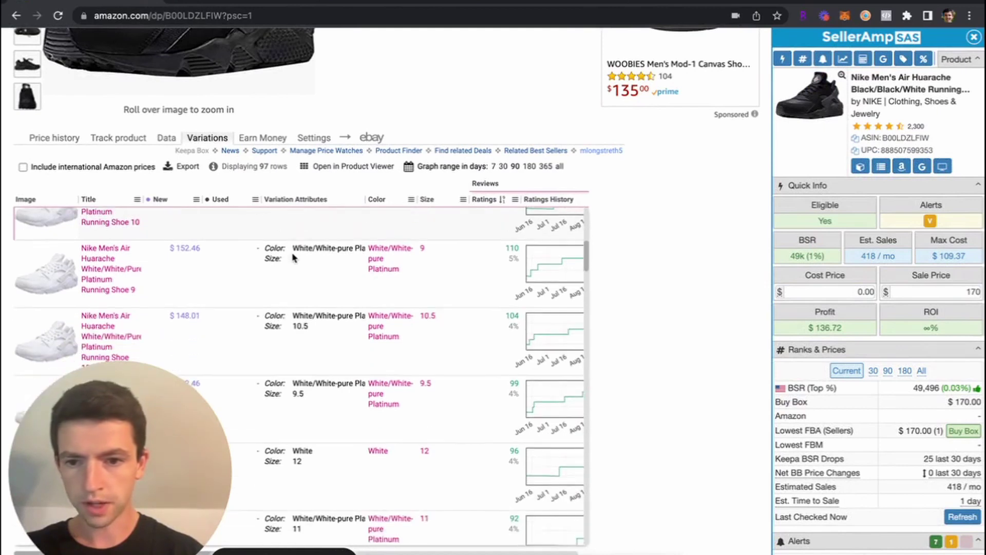
pyautogui.scroll(-2, 159, 262)
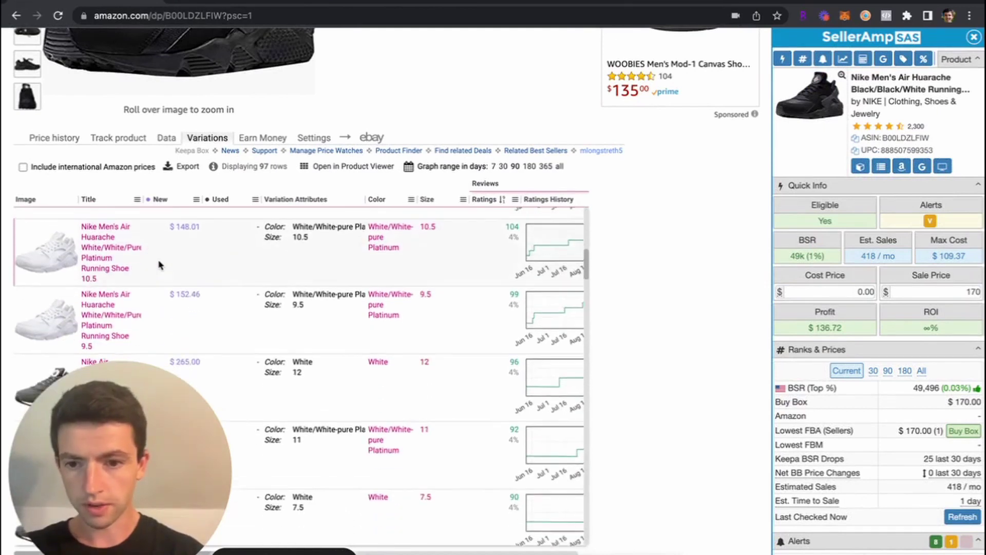
pyautogui.scroll(3, 162, 252)
pyautogui.click(108, 218)
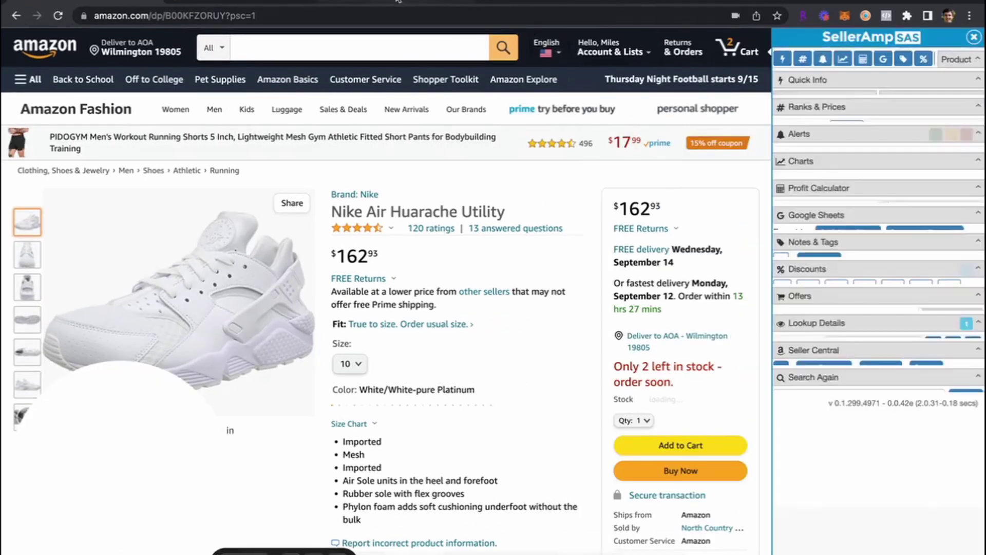
# - Compare with the Champs price and set SellerAmp's cost price to 110.00
pyautogui.click(398, 10)
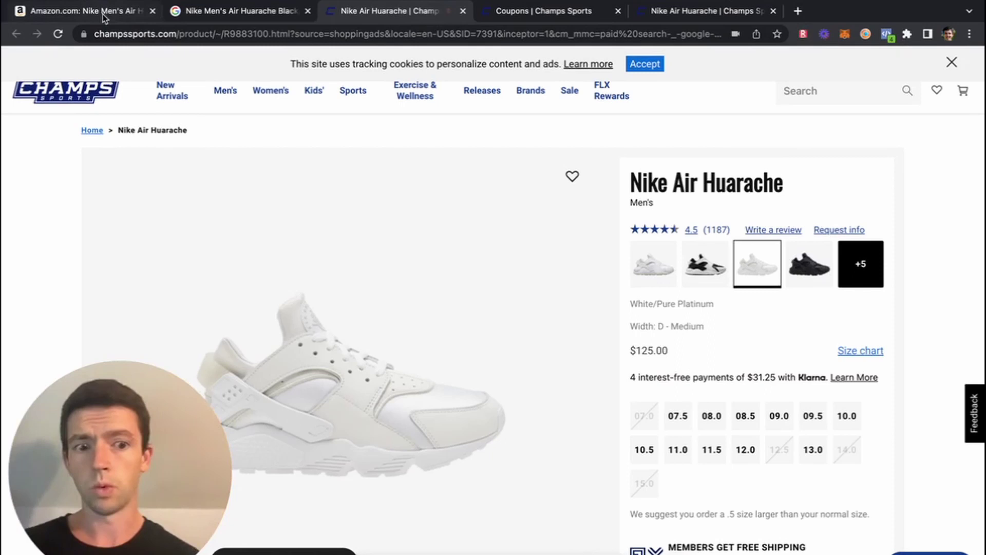
pyautogui.click(102, 12)
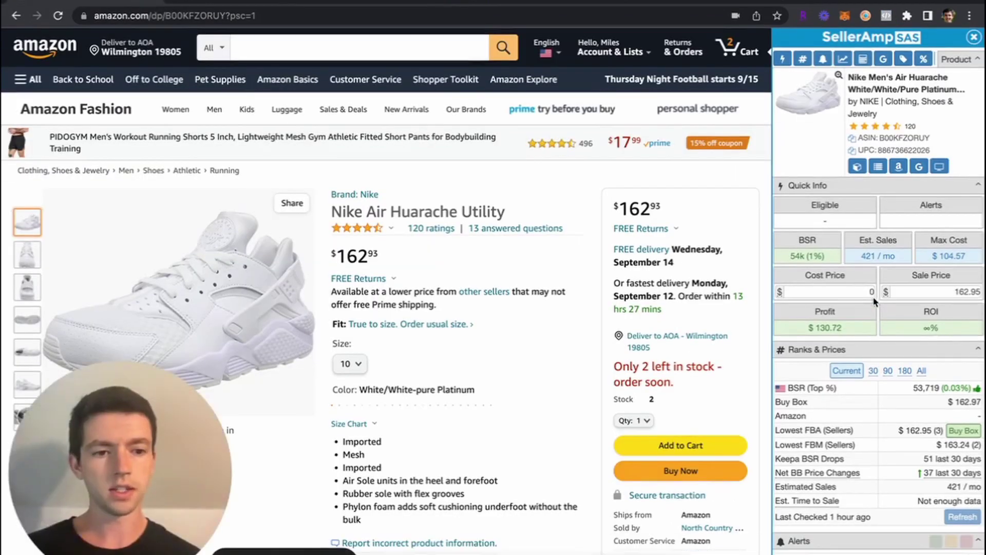
pyautogui.click(874, 292)
pyautogui.press('BackSpace')
pyautogui.write('11.00')
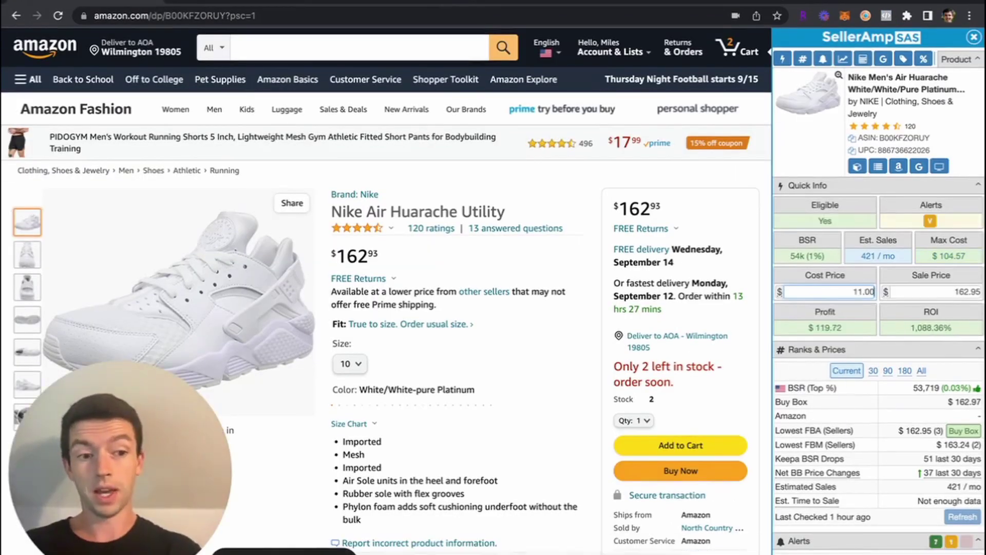
pyautogui.write('0')
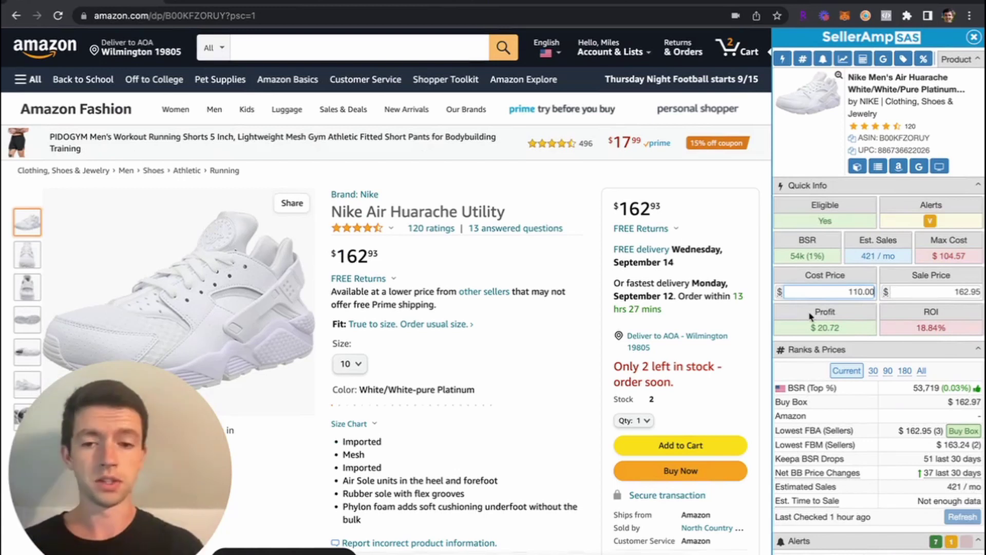
# - Set the sale price to 175.00 for $30.96 profit and show a year of Keepa history
pyautogui.scroll(-5, 544, 304)
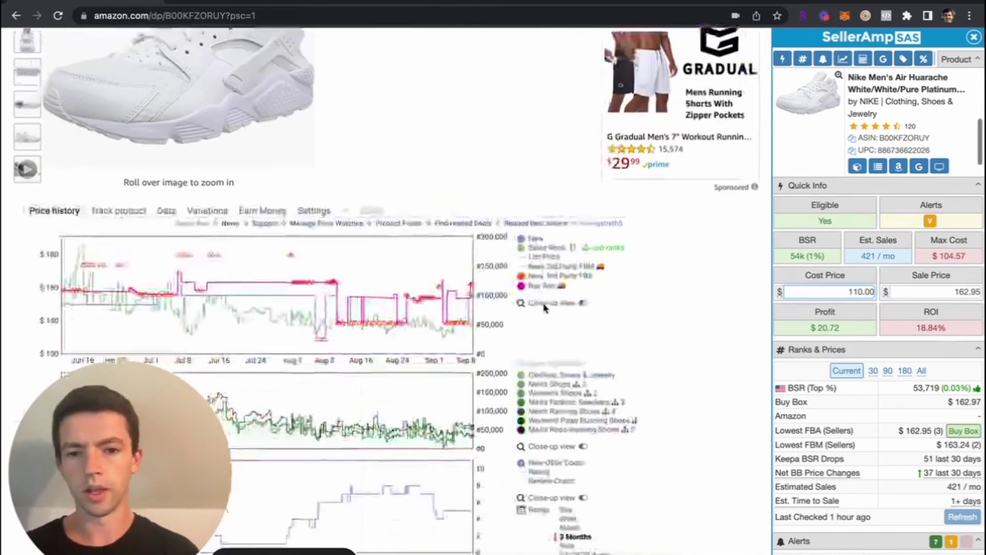
pyautogui.scroll(-2, 544, 307)
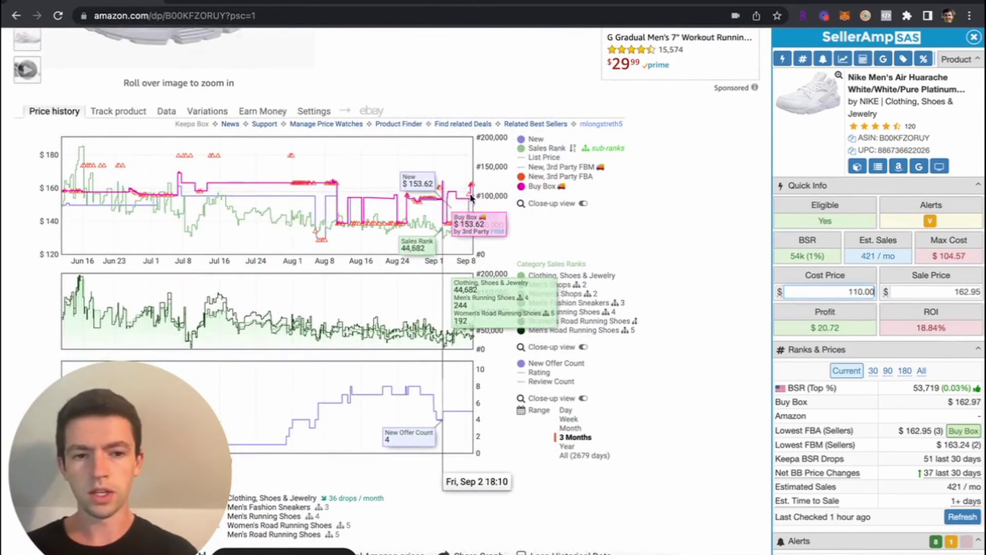
pyautogui.doubleClick(966, 292)
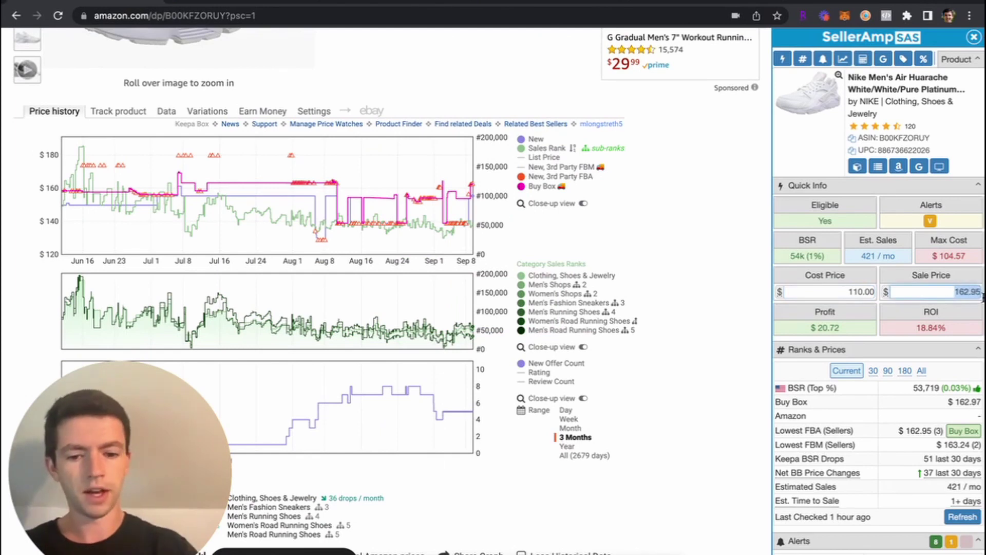
pyautogui.write('170')
pyautogui.write('00')
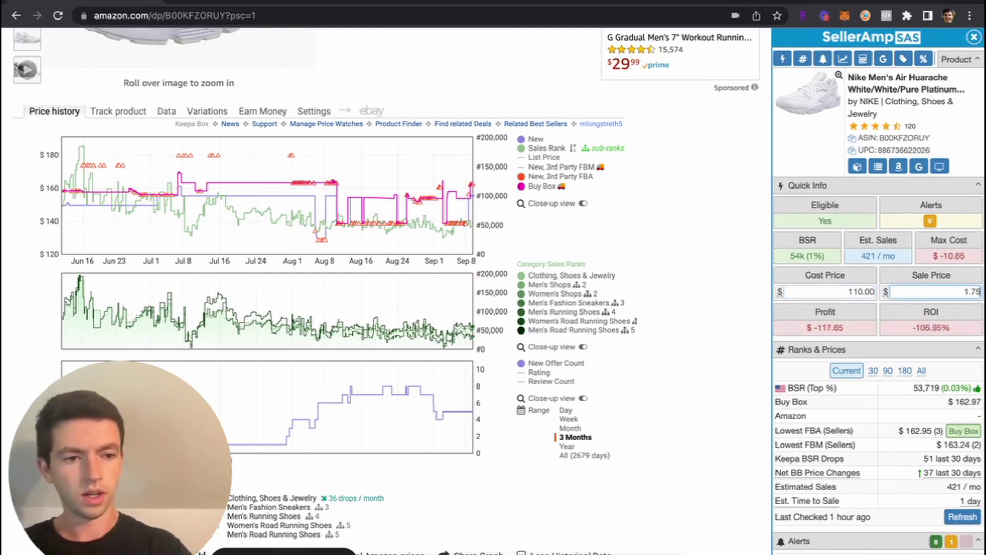
pyautogui.click(567, 446)
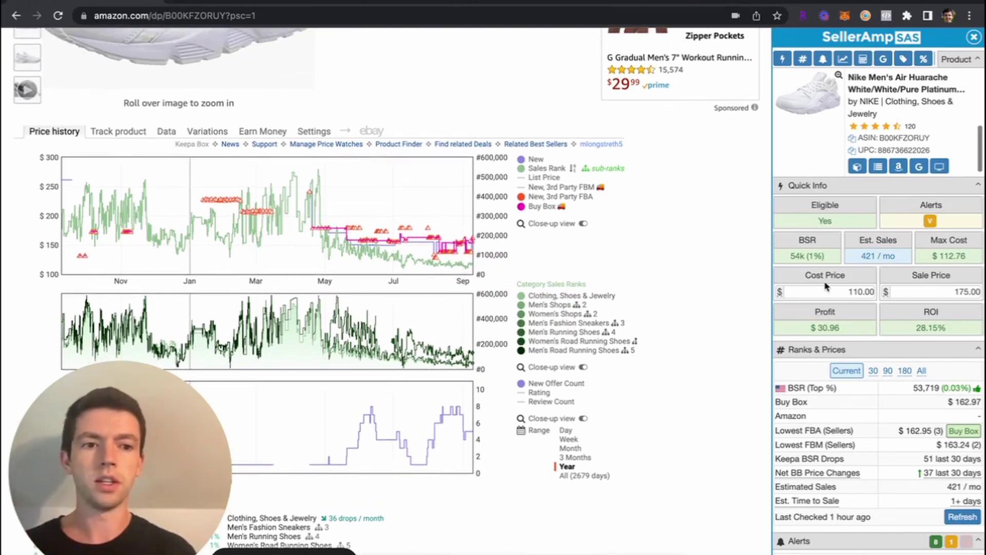
# - Open storefront analyses for the first and second FBA sellers in SellerAmp's Offers list
pyautogui.scroll(-1, 826, 286)
pyautogui.scroll(-10, 826, 286)
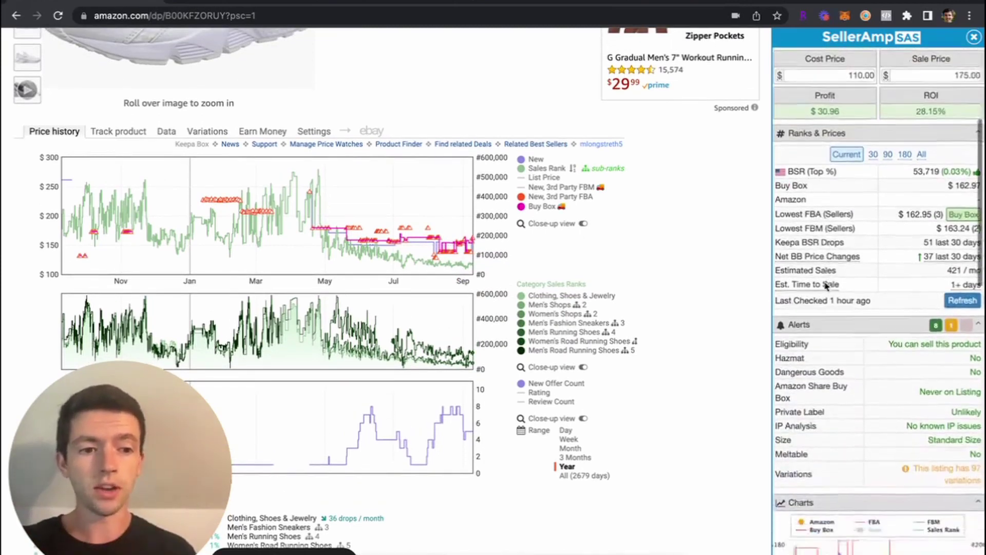
pyautogui.scroll(-10, 825, 286)
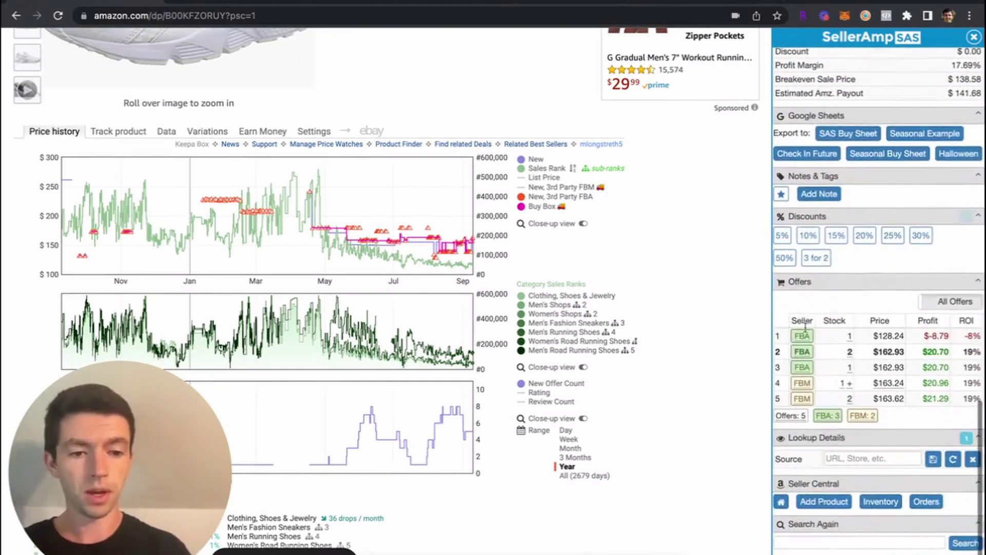
pyautogui.moveTo(805, 354)
pyautogui.moveTo(805, 371)
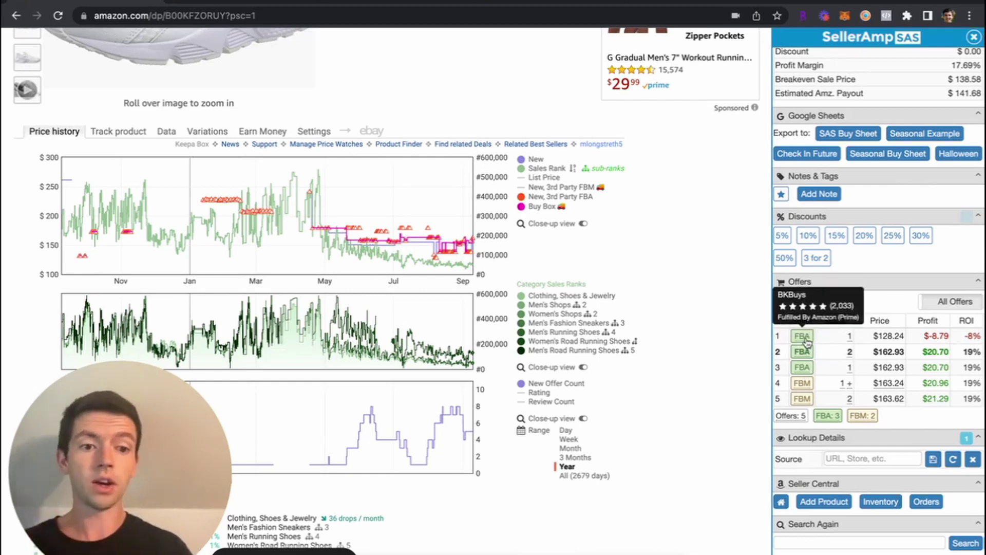
pyautogui.click(805, 342)
pyautogui.hotkey('ctrl', 'w')
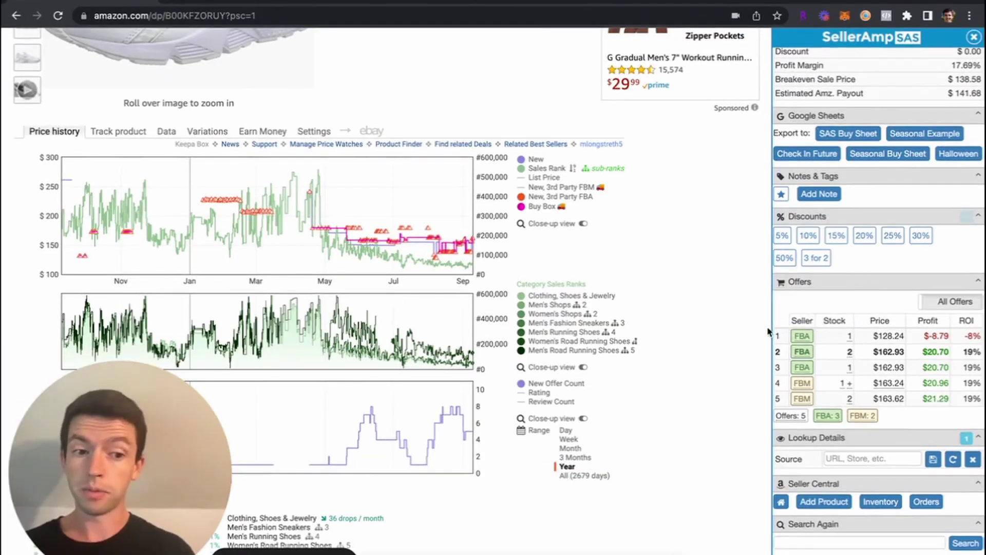
pyautogui.click(803, 353)
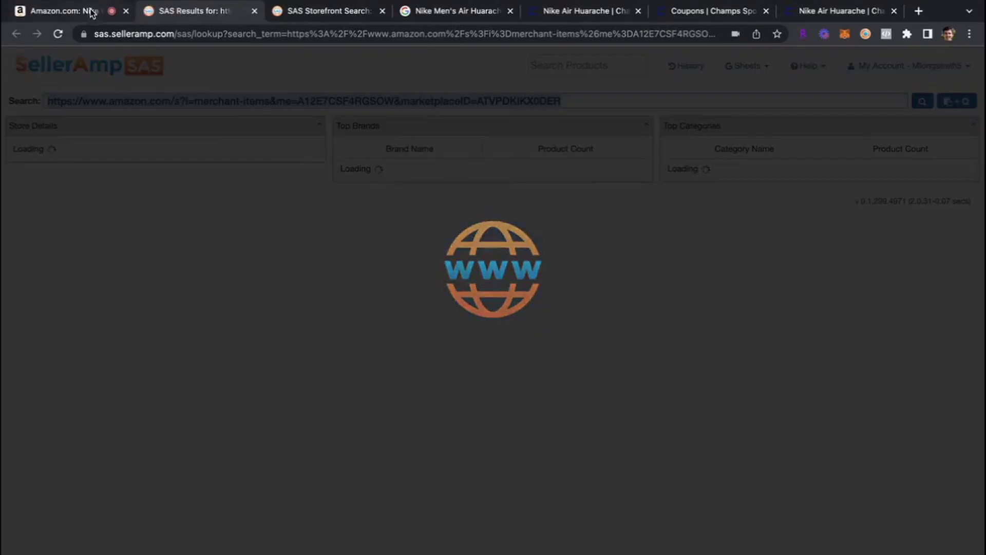
# - Open the third FBA seller's storefront, then close the three Champs Sports tabs and BKBuys
pyautogui.click(91, 13)
pyautogui.click(796, 368)
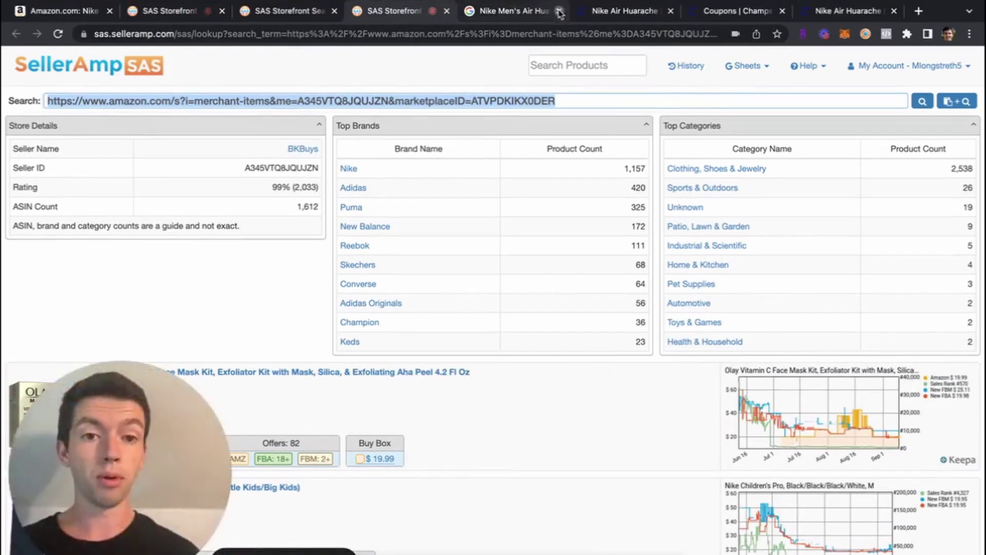
pyautogui.click(557, 12)
pyautogui.click(559, 12)
pyautogui.click(559, 12)
pyautogui.click(559, 12)
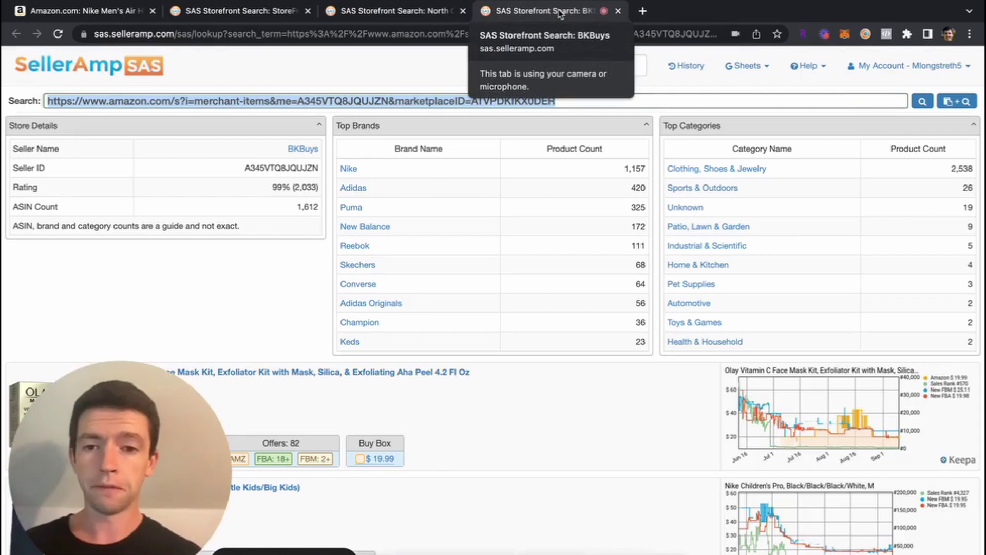
pyautogui.middleClick(559, 12)
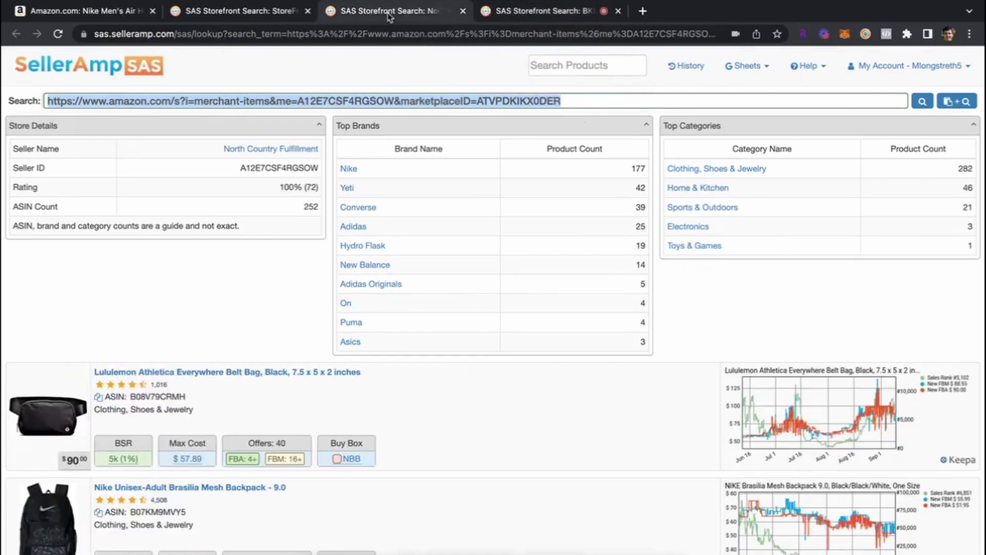
# - Filter the seller's storefront products to Converse and look through the results
pyautogui.click(358, 188)
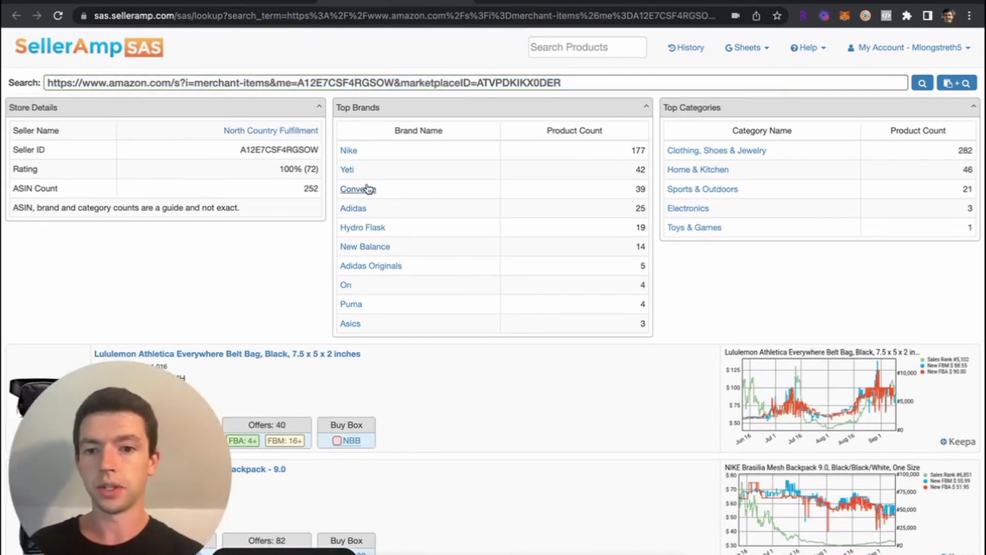
pyautogui.scroll(-1, 419, 199)
pyautogui.scroll(-6, 419, 200)
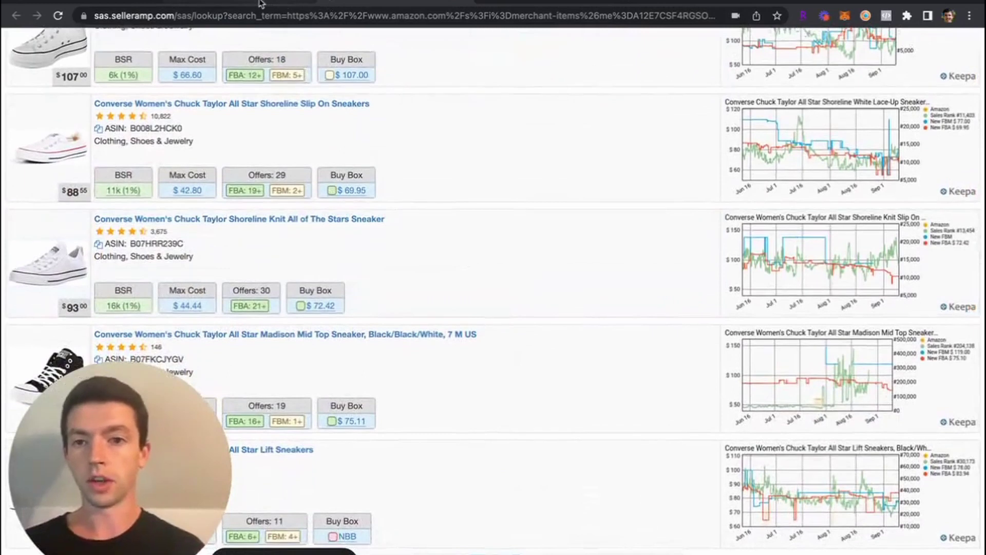
# - Switch to the StoreFrontUSA seller's storefront analysis and show only its Gatorade products
pyautogui.click(261, 4)
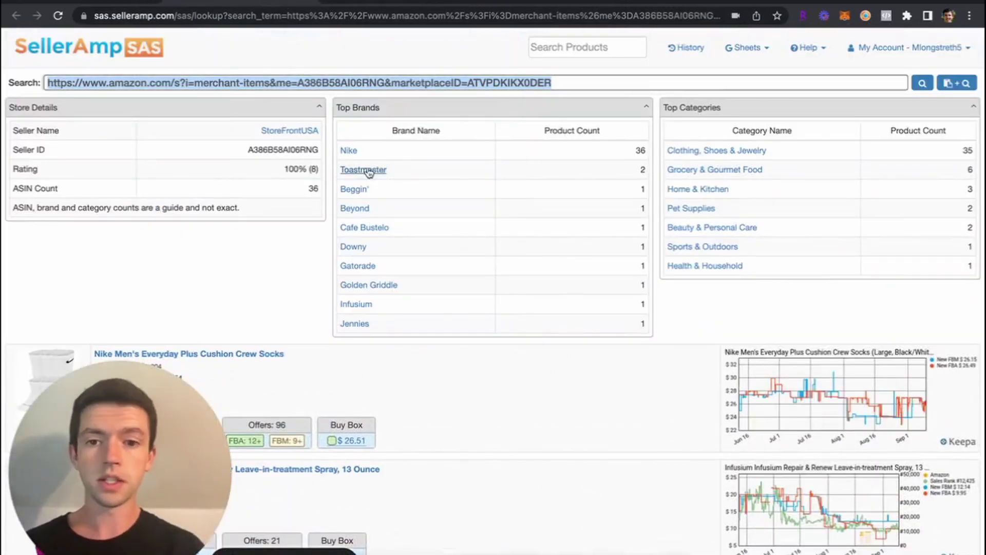
pyautogui.click(354, 152)
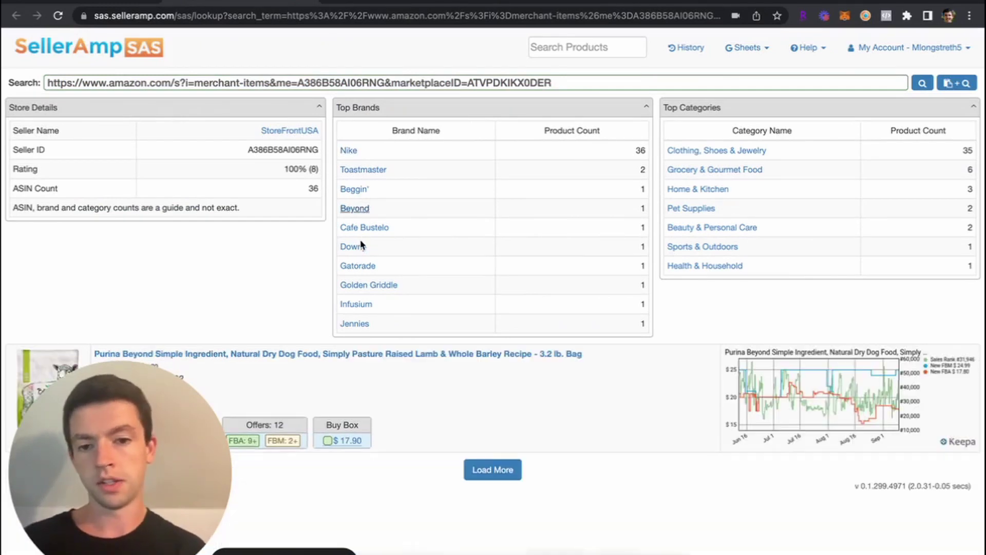
pyautogui.click(358, 266)
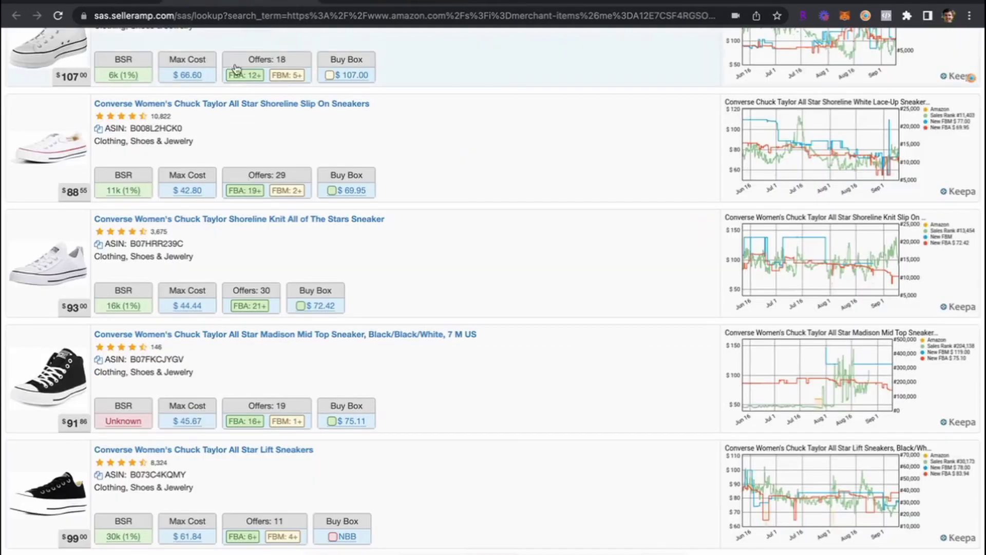
pyautogui.scroll(10, 394, 199)
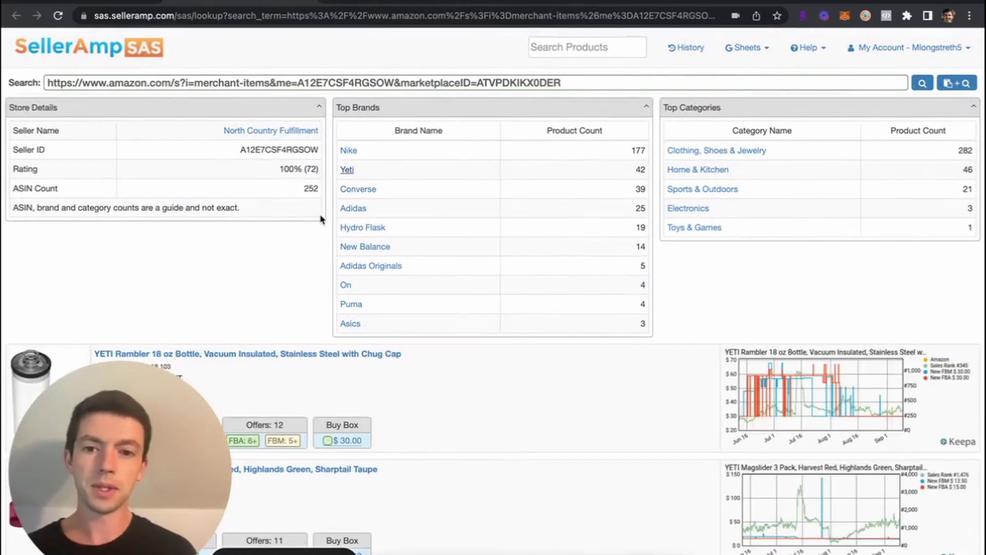
# - Filter North Country Fulfillment's storefront to Adidas products and browse the list
pyautogui.click(352, 208)
pyautogui.scroll(-2, 348, 211)
pyautogui.scroll(-4, 534, 279)
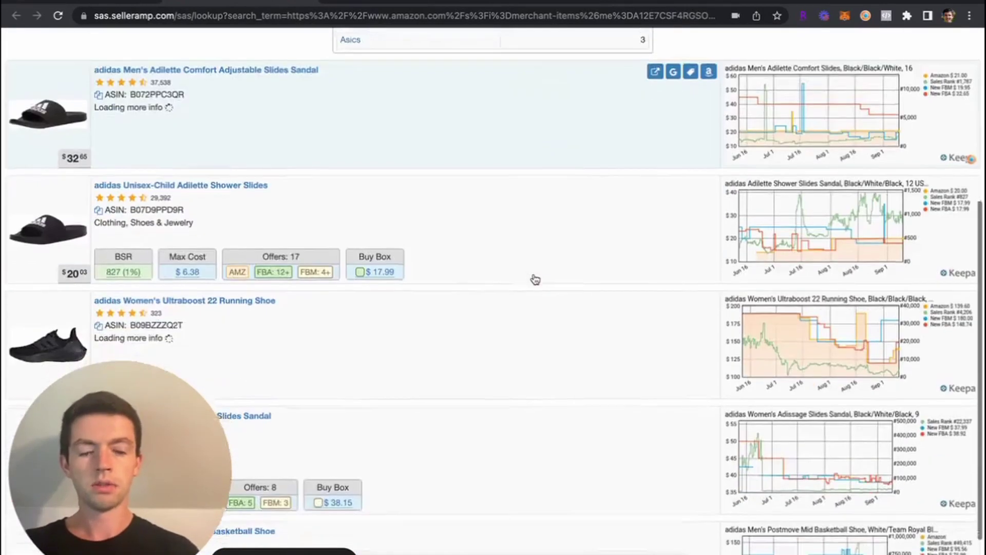
pyautogui.scroll(-2, 534, 279)
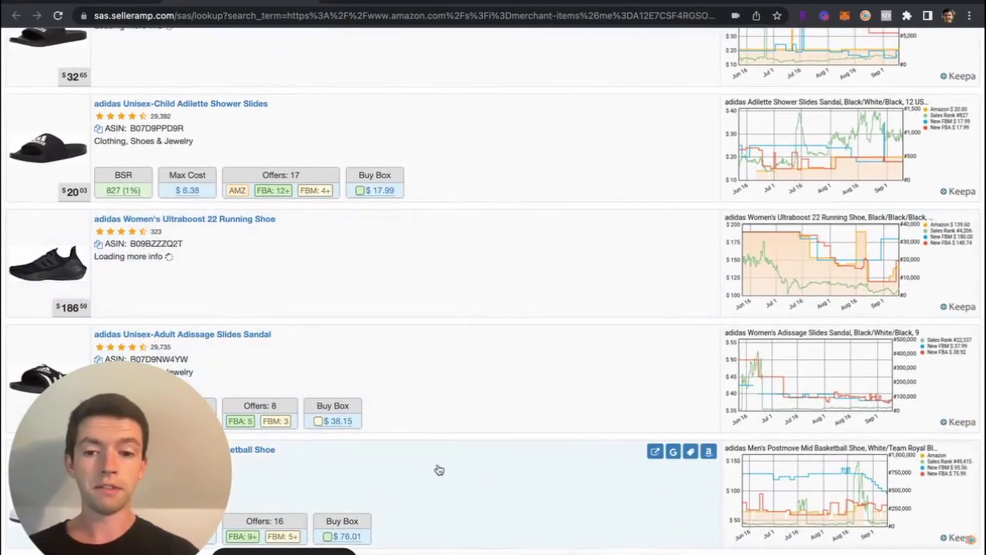
pyautogui.scroll(10, 439, 470)
pyautogui.scroll(-2, 564, 218)
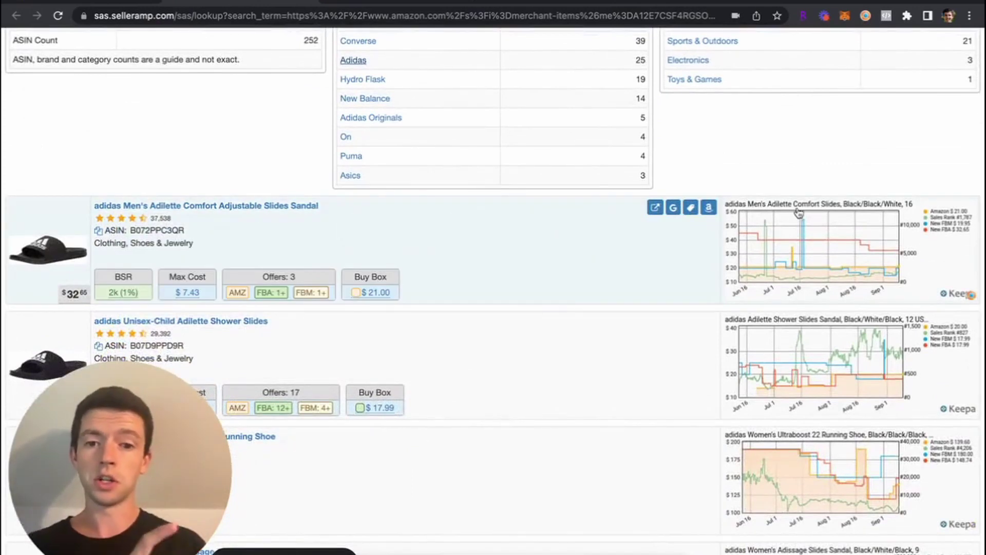
# - Open the Amazon pages for the Adilette Comfort slide and the Ultraboost 22 running shoe
pyautogui.click(709, 207)
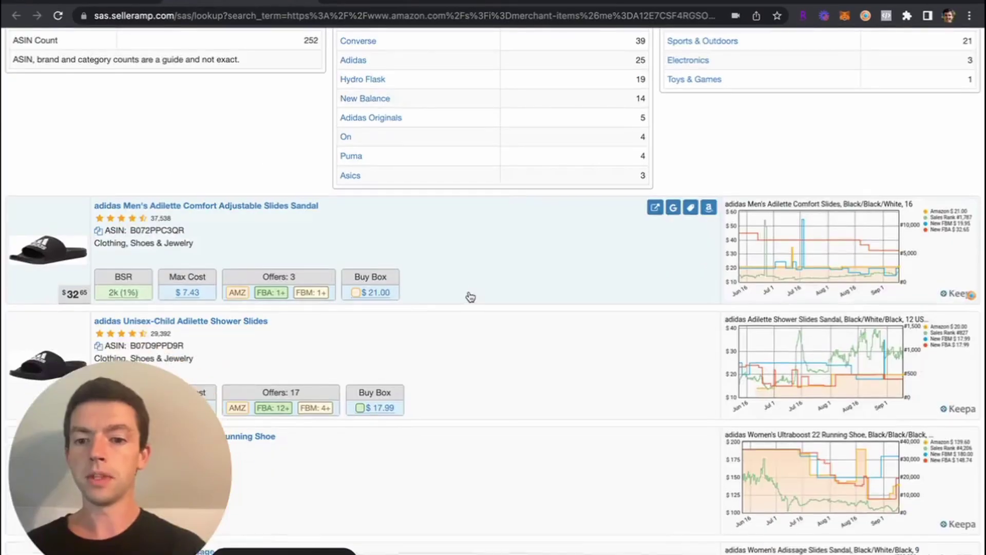
pyautogui.scroll(-4, 460, 286)
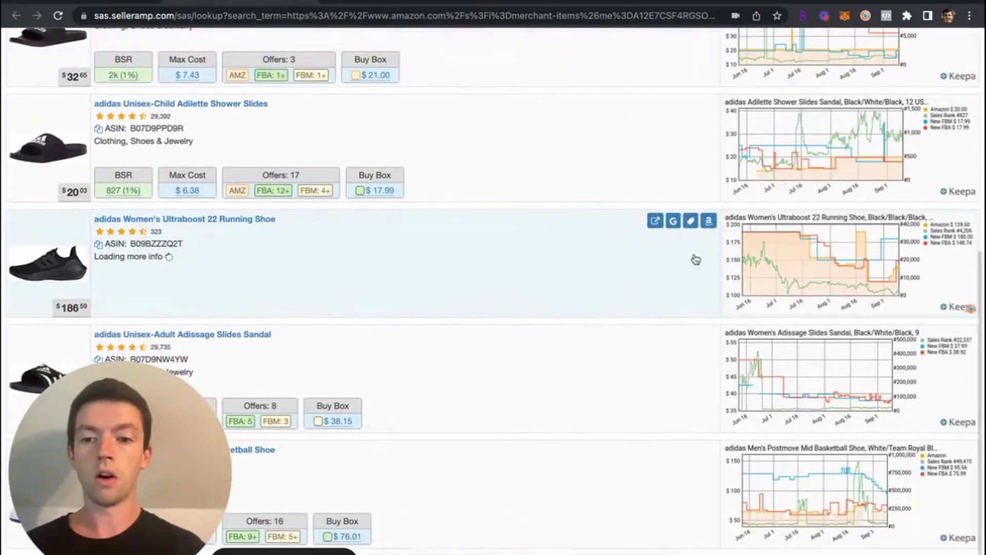
pyautogui.click(708, 220)
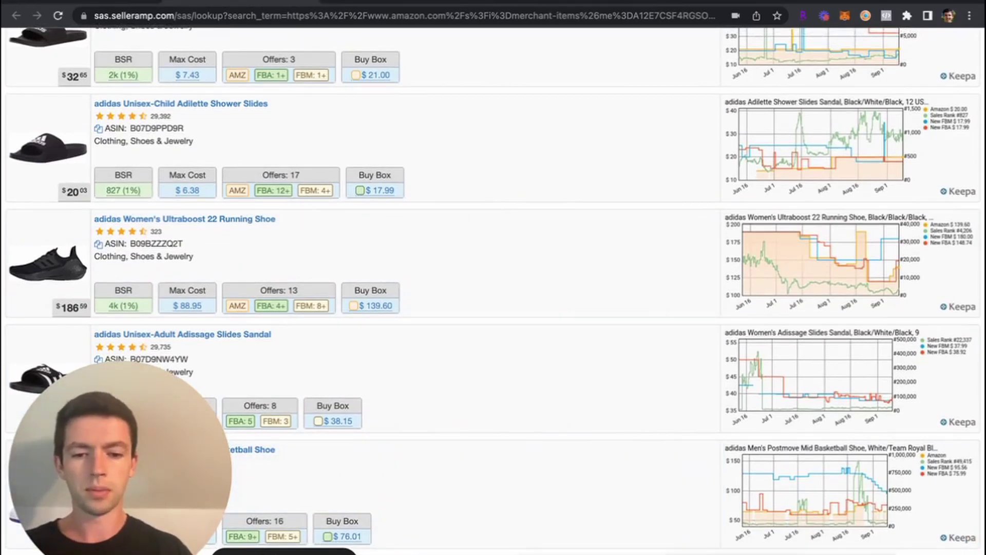
pyautogui.scroll(-6, 519, 406)
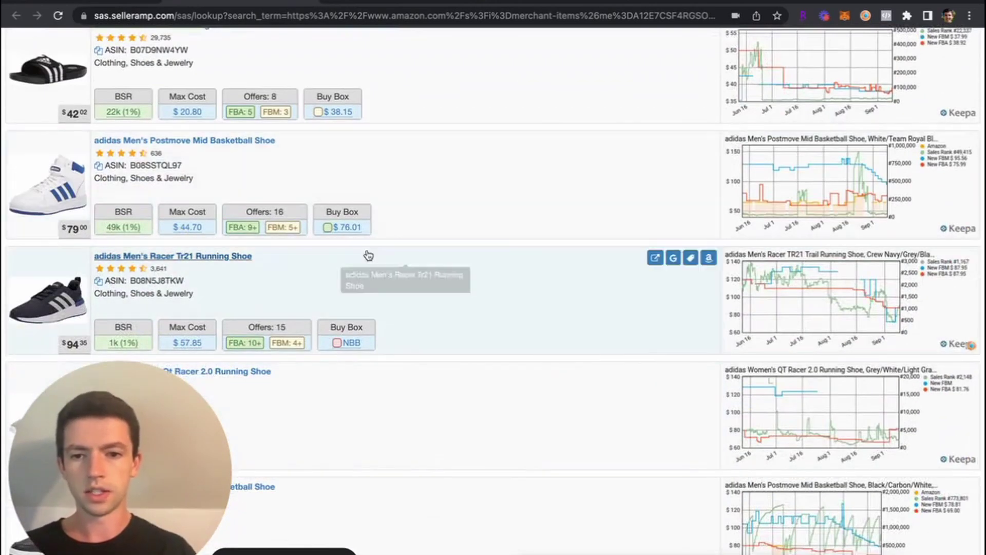
pyautogui.scroll(-1, 550, 231)
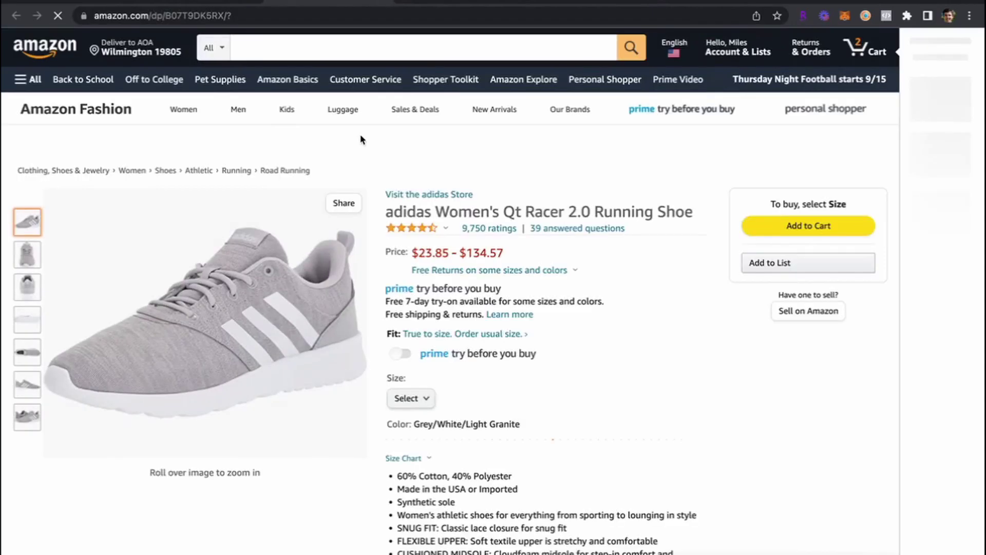
# - Bring up Keepa's list of all QT Racer 2.0 size and colour variations
pyautogui.scroll(-10, 567, 241)
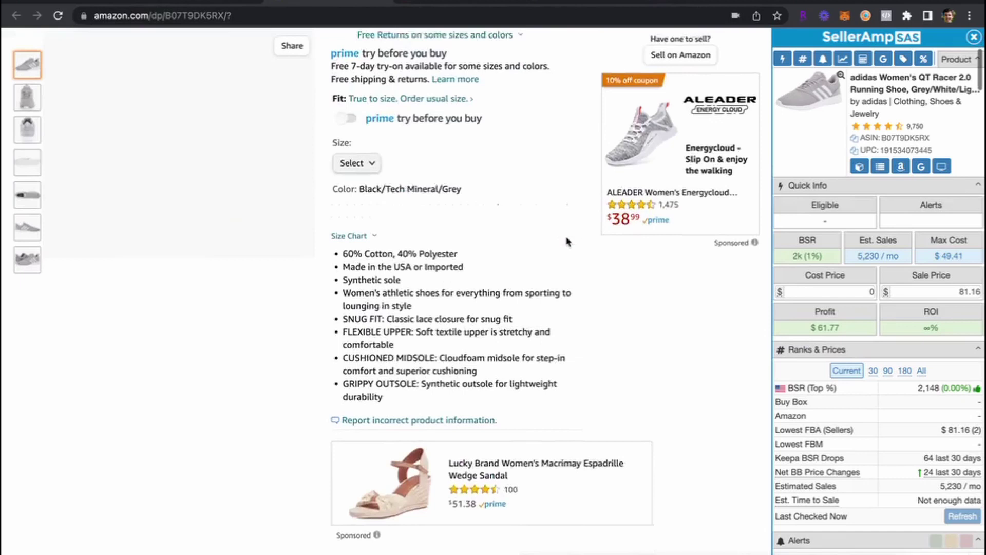
pyautogui.scroll(-2, 567, 241)
pyautogui.click(206, 215)
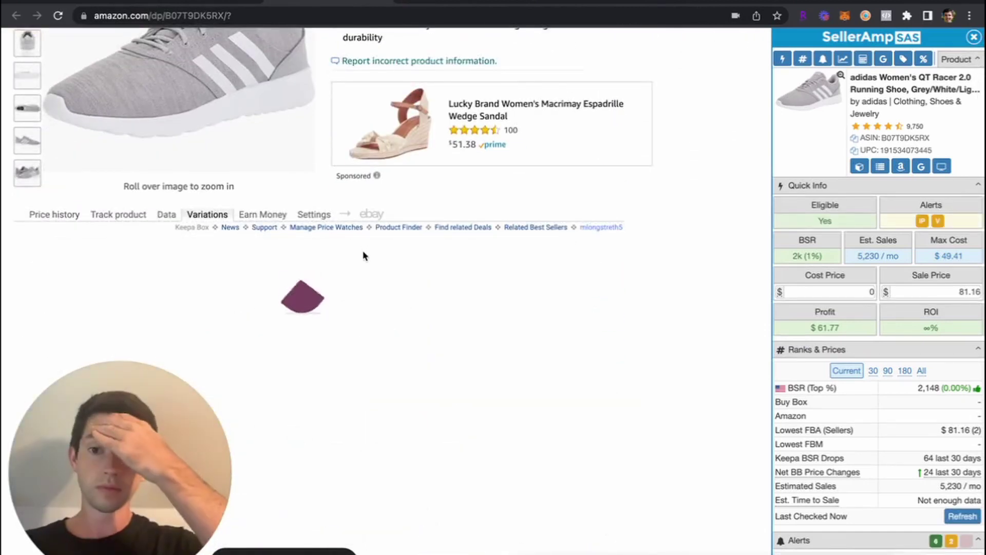
pyautogui.click(166, 214)
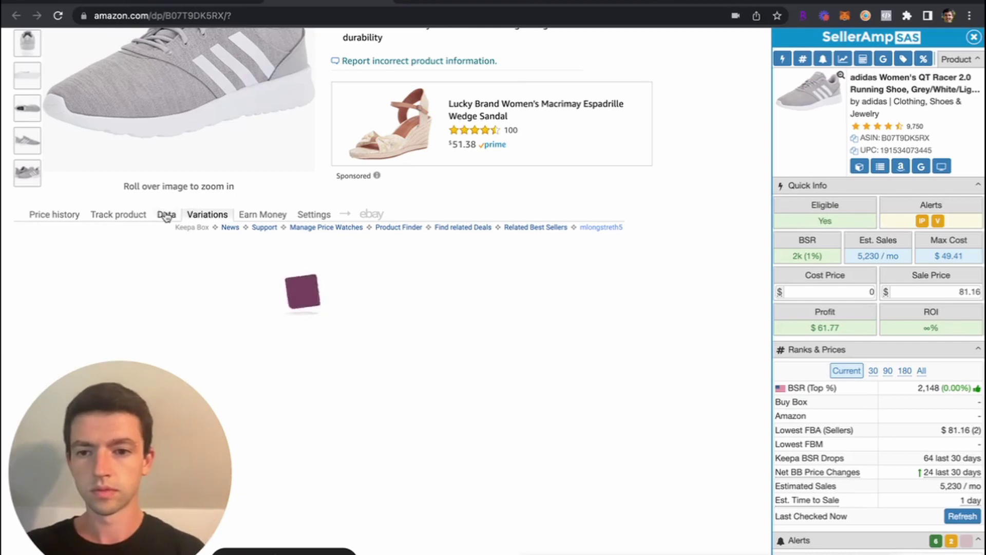
pyautogui.click(216, 218)
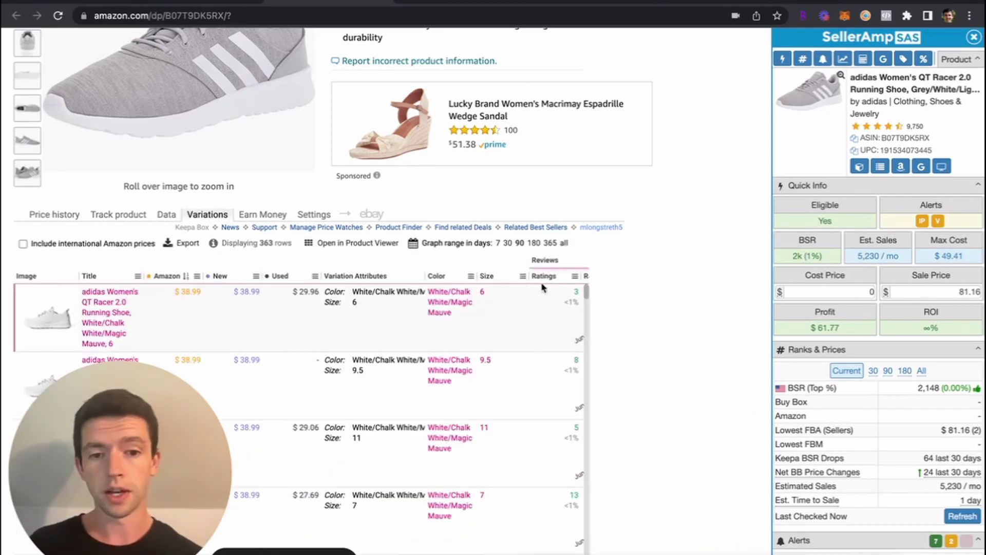
# - Sort the variations by rating count, then by new price highest first, and scan the table
pyautogui.click(543, 277)
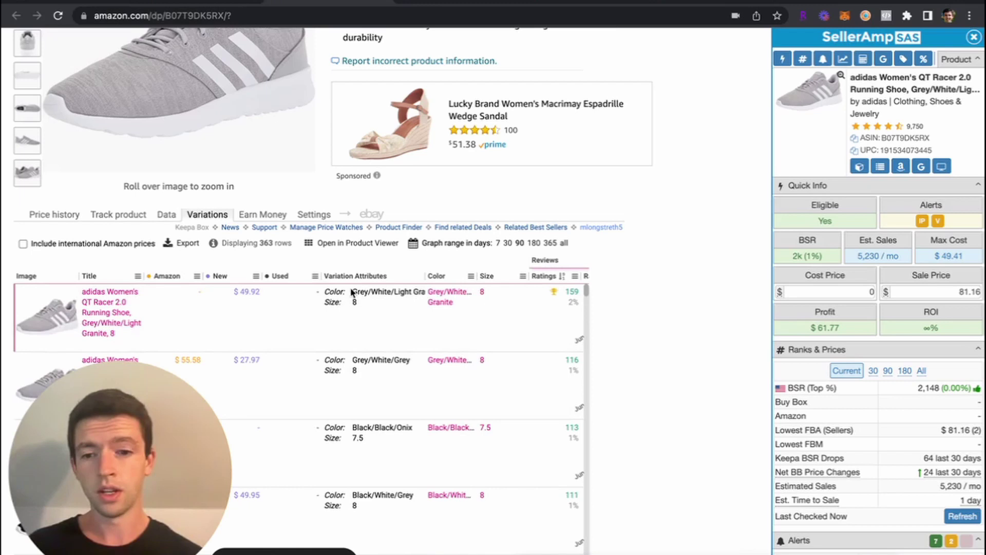
pyautogui.scroll(-3, 347, 329)
pyautogui.scroll(3, 346, 329)
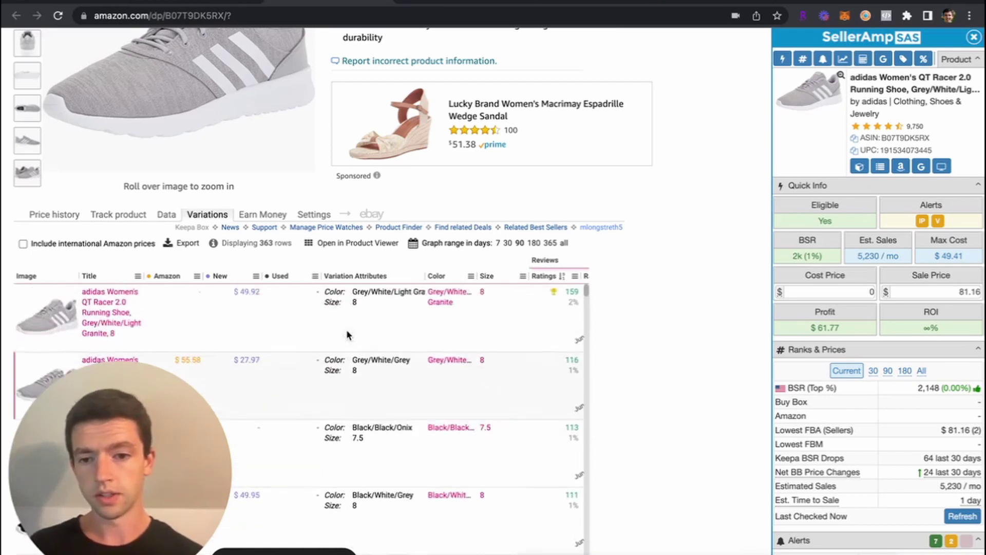
pyautogui.click(221, 277)
pyautogui.scroll(-1, 315, 351)
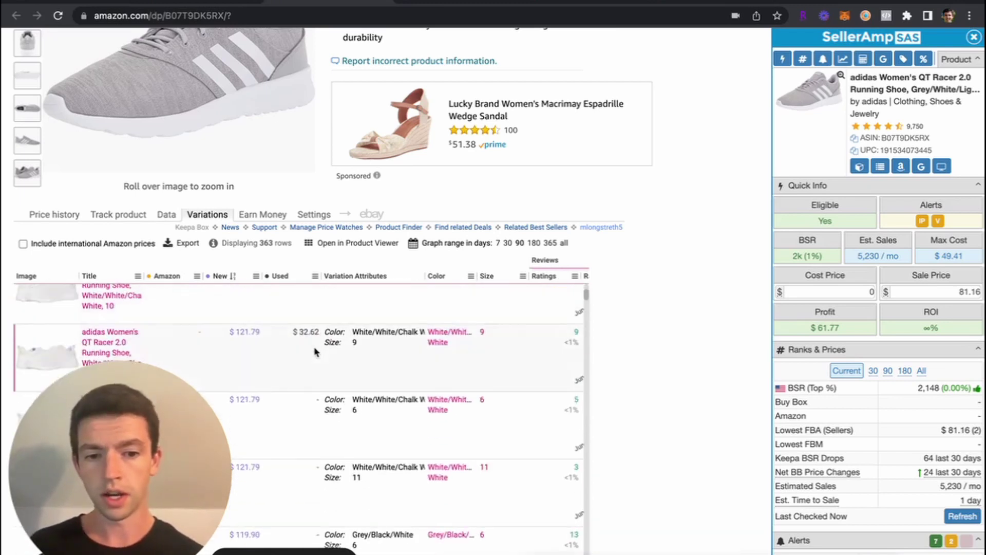
pyautogui.scroll(1, 312, 352)
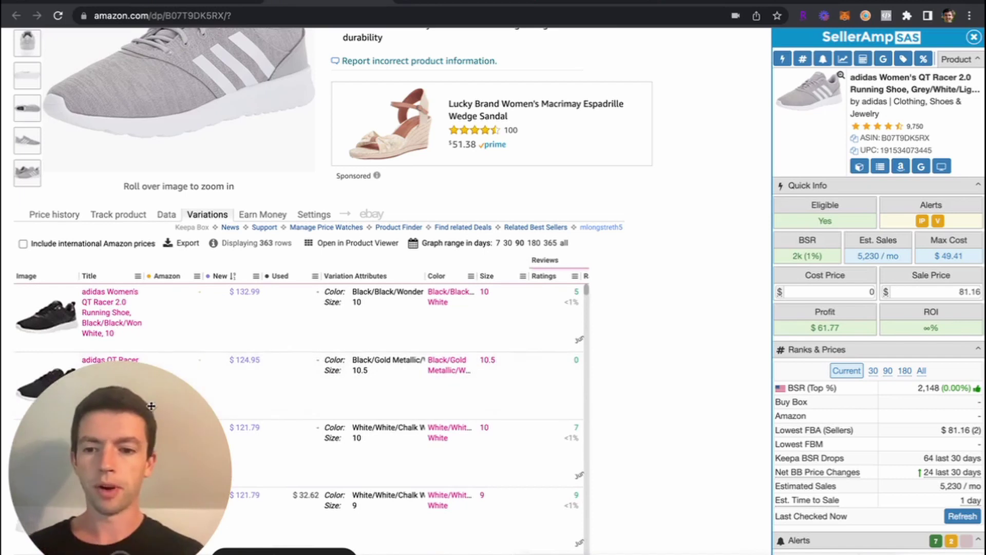
pyautogui.moveTo(126, 407); pyautogui.dragTo(126, 86)
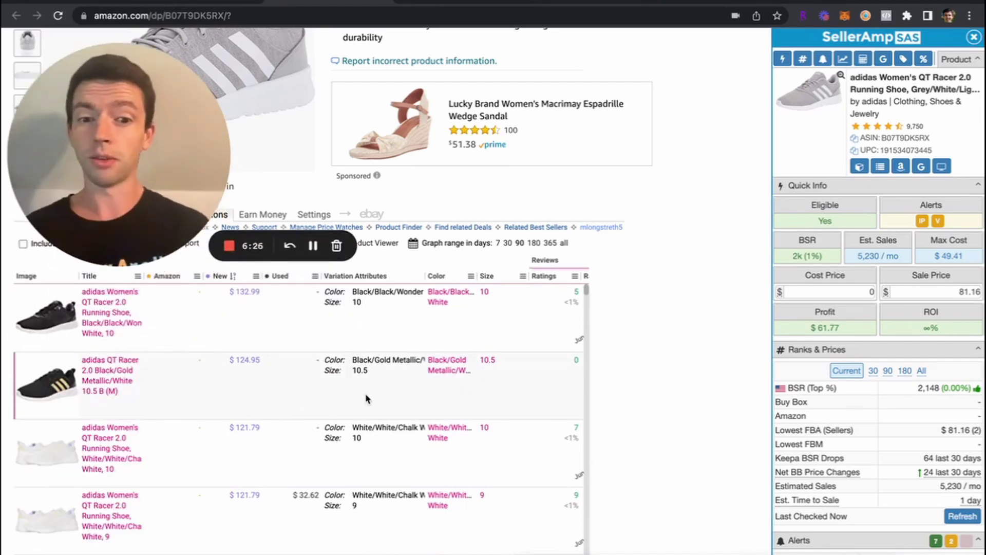
pyautogui.scroll(-8, 366, 399)
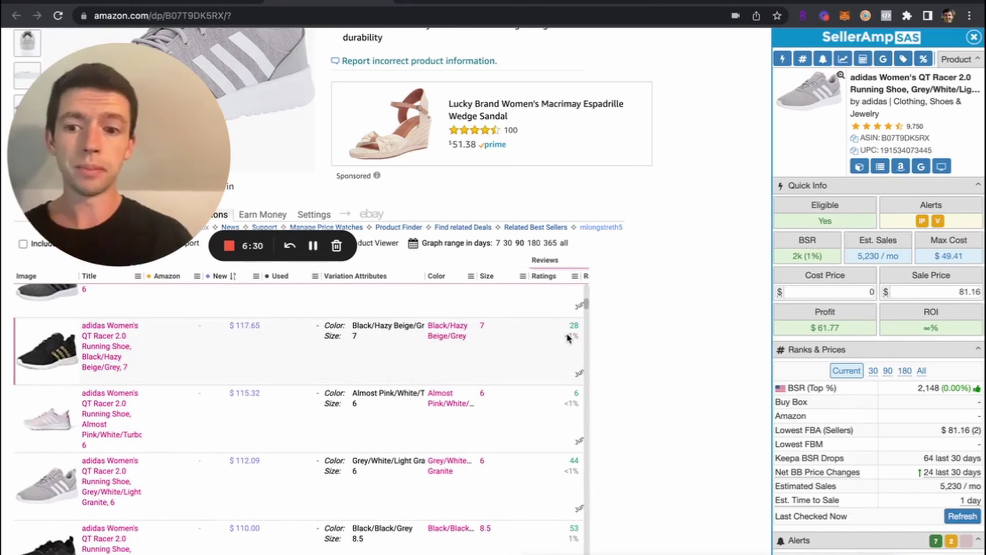
pyautogui.scroll(-5, 570, 338)
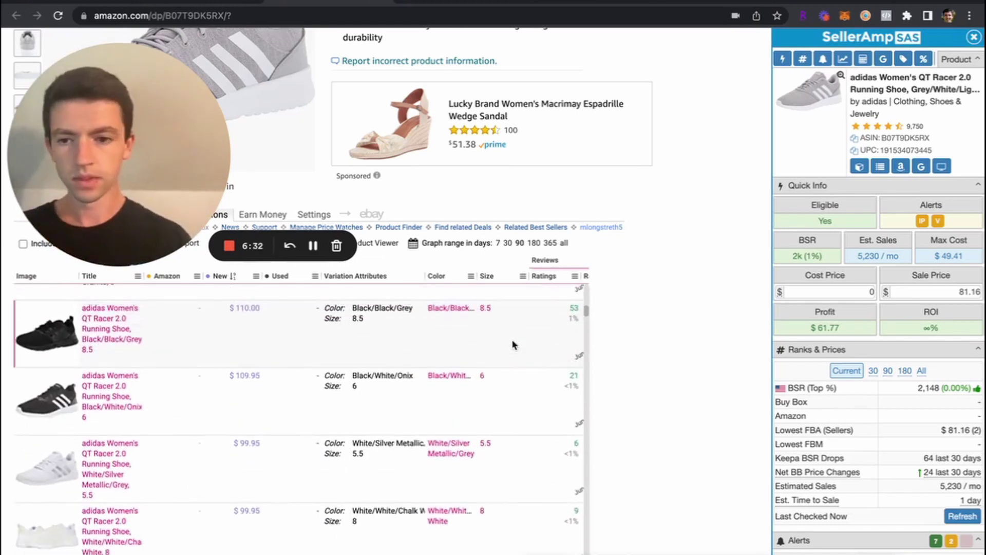
# - Open the Black/Black/Grey 8.5 variation's offers and open a Google shopping result in a new tab
pyautogui.click(111, 339)
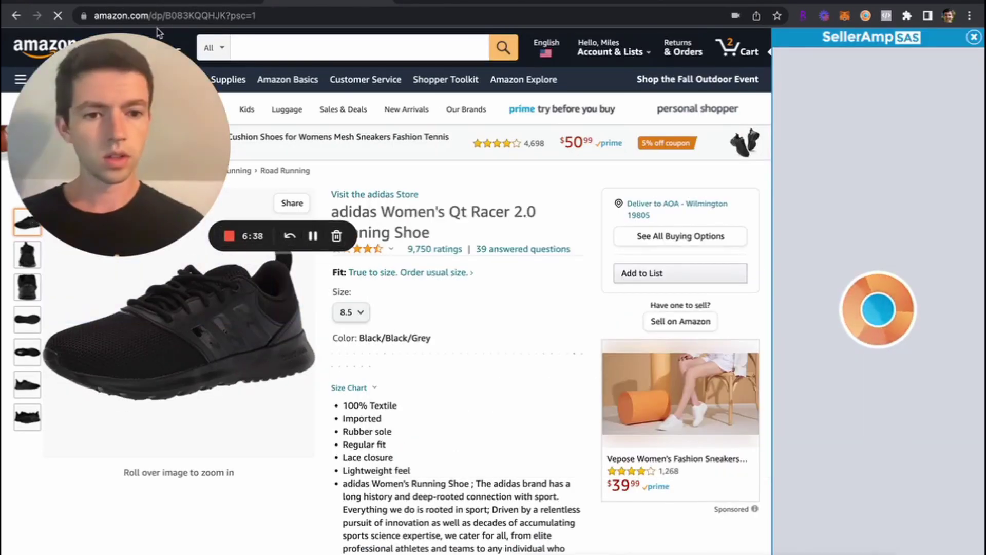
pyautogui.click(669, 239)
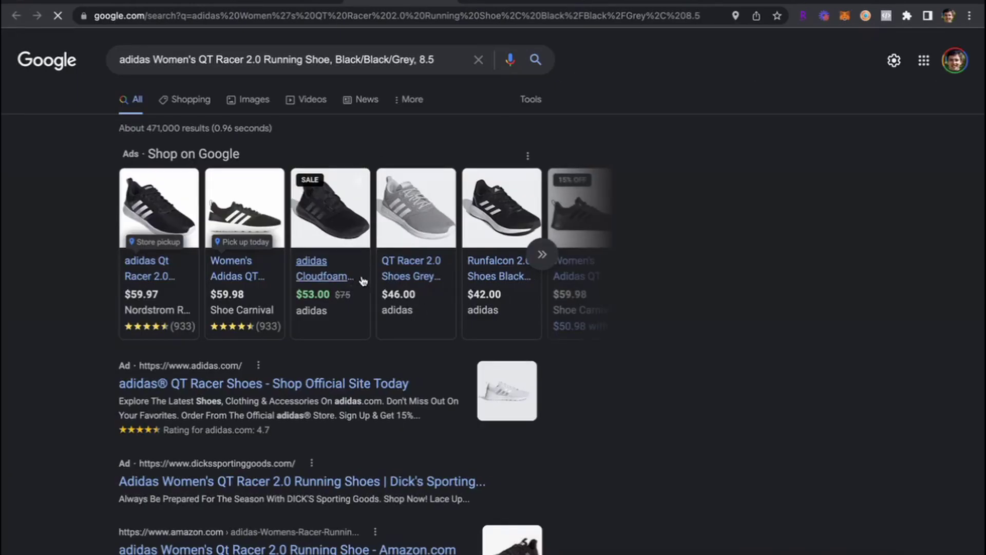
pyautogui.moveTo(340, 294)
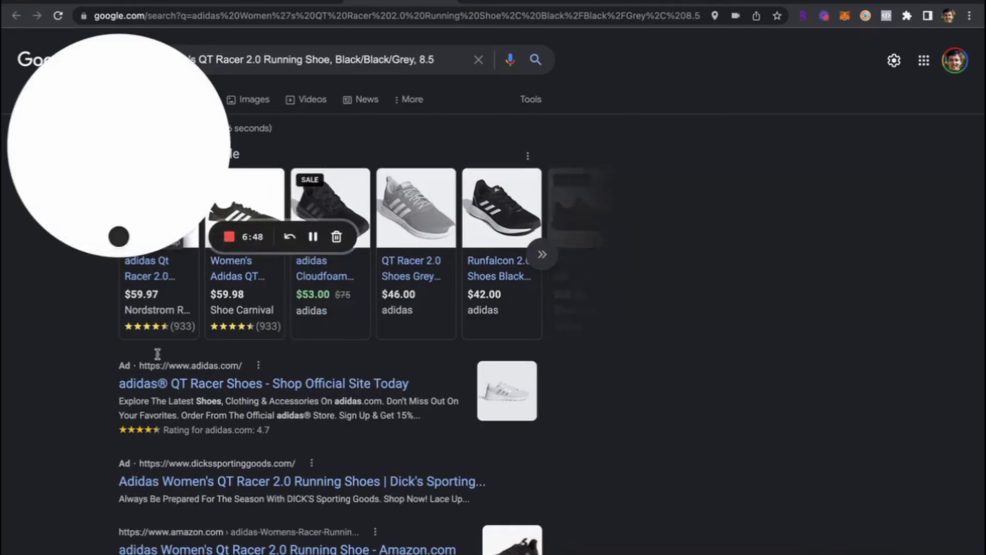
pyautogui.moveTo(147, 164); pyautogui.dragTo(123, 477)
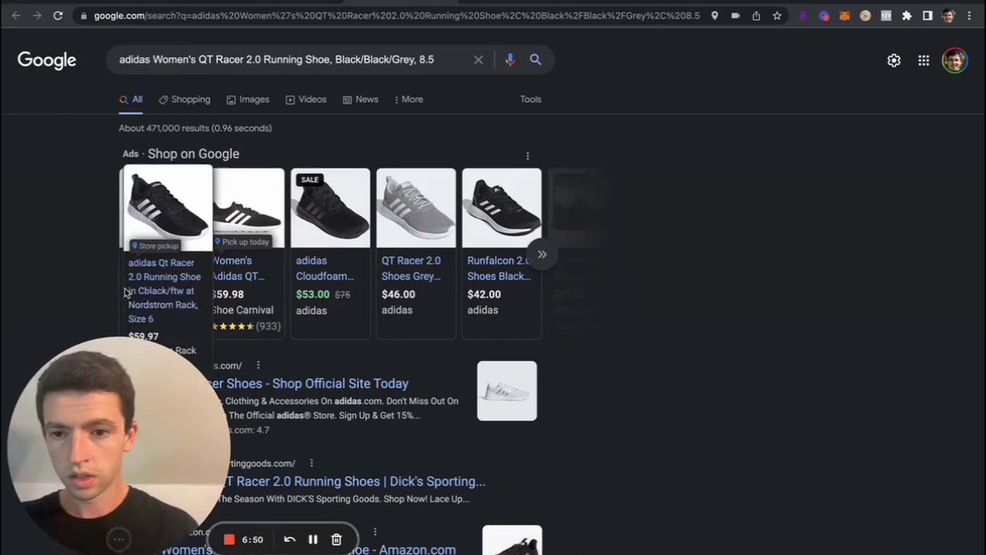
pyautogui.rightClick(144, 276)
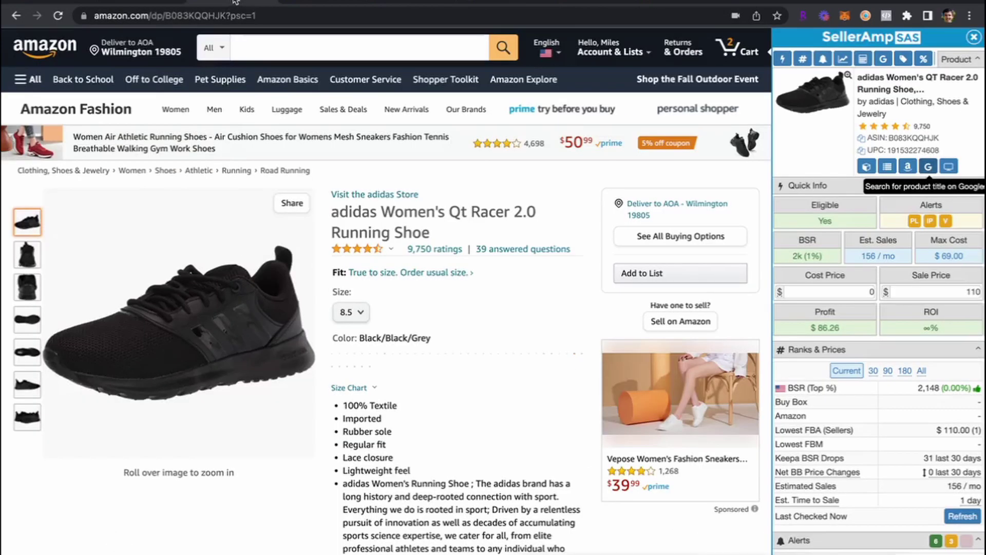
pyautogui.hotkey('ctrl', 'shift', 'Tab')
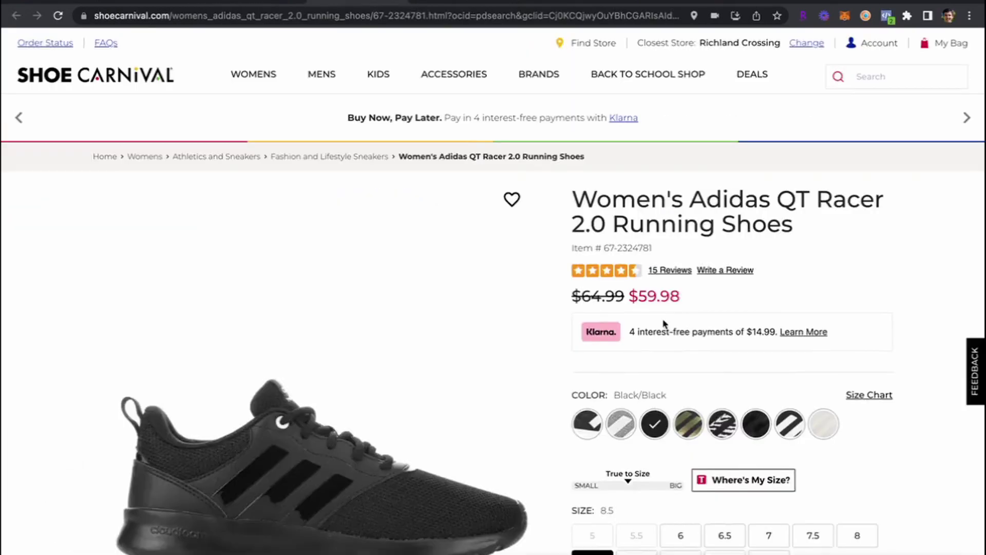
pyautogui.click(636, 157)
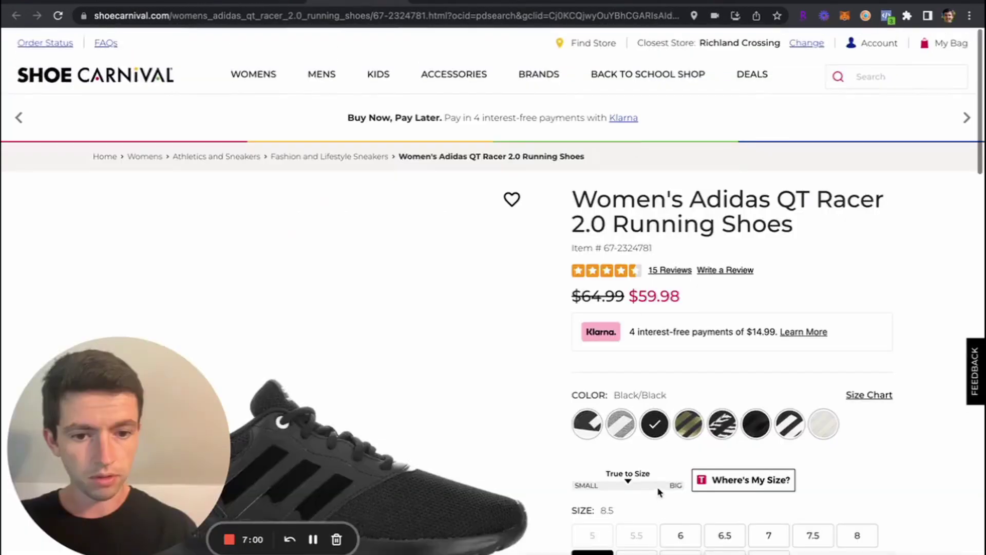
pyautogui.scroll(-2, 642, 473)
pyautogui.scroll(-2, 555, 443)
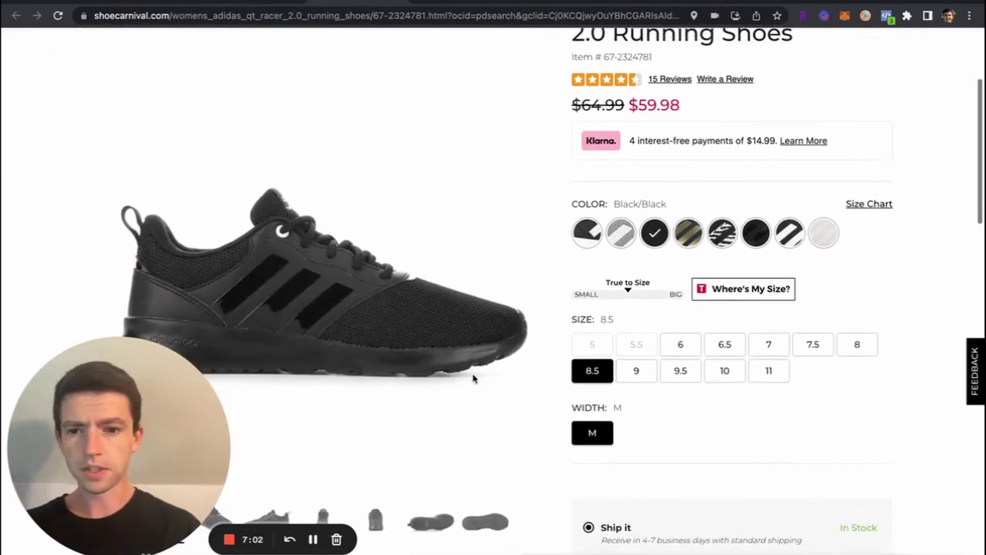
pyautogui.click(264, 2)
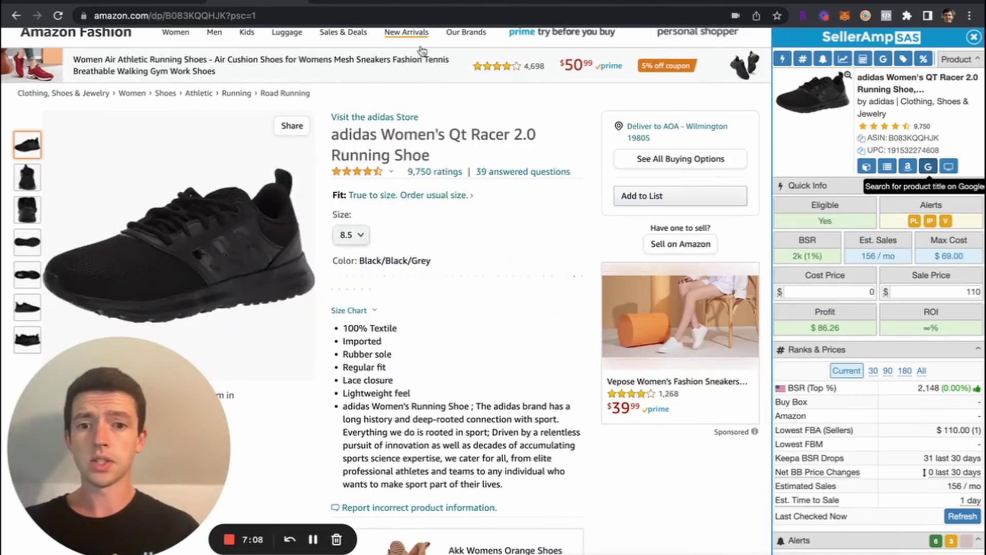
# - Switch the QT Racer 2.0's Keepa price history to one year and review it
pyautogui.scroll(-15, 422, 50)
pyautogui.click(567, 356)
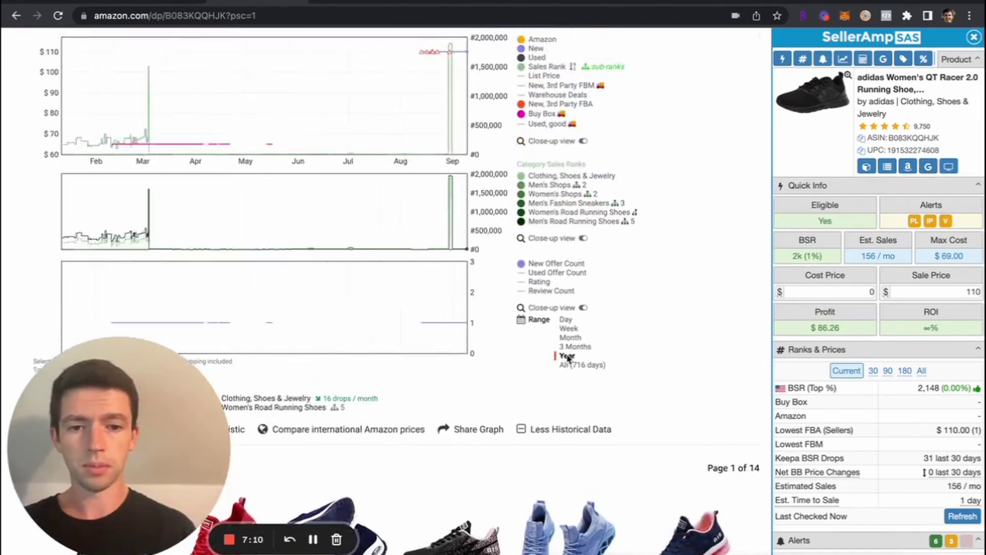
pyautogui.scroll(2, 566, 356)
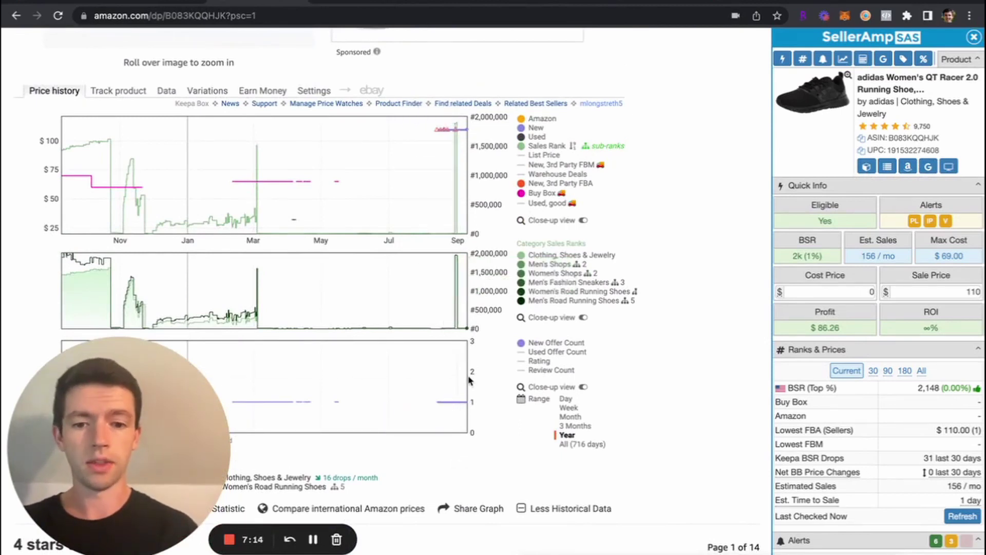
pyautogui.scroll(3, 468, 384)
pyautogui.scroll(9, 468, 380)
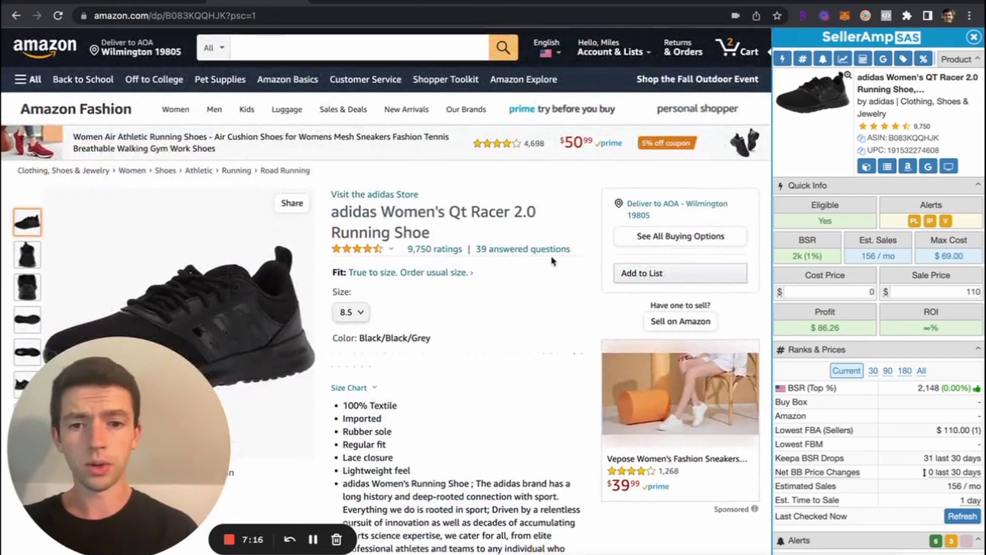
pyautogui.scroll(-1, 668, 247)
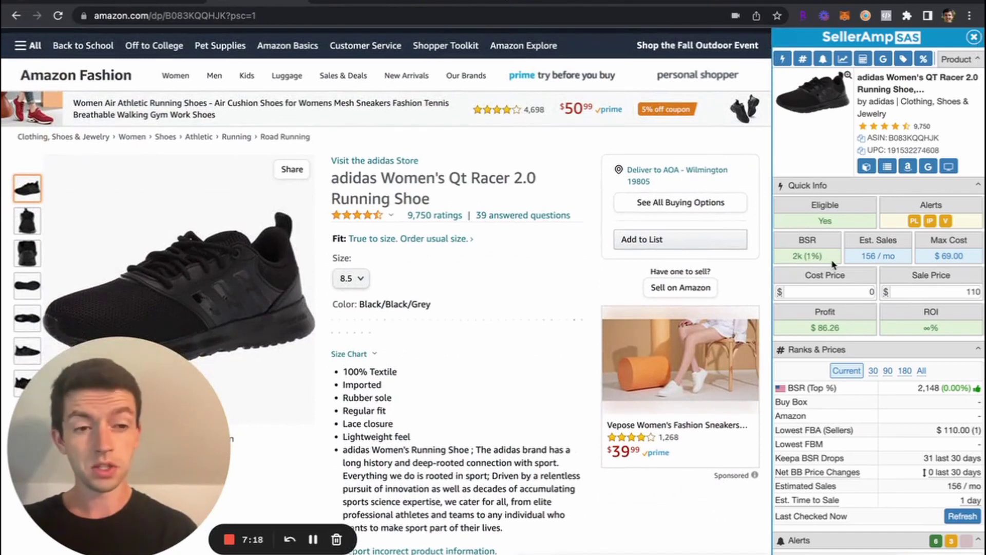
pyautogui.scroll(-15, 578, 288)
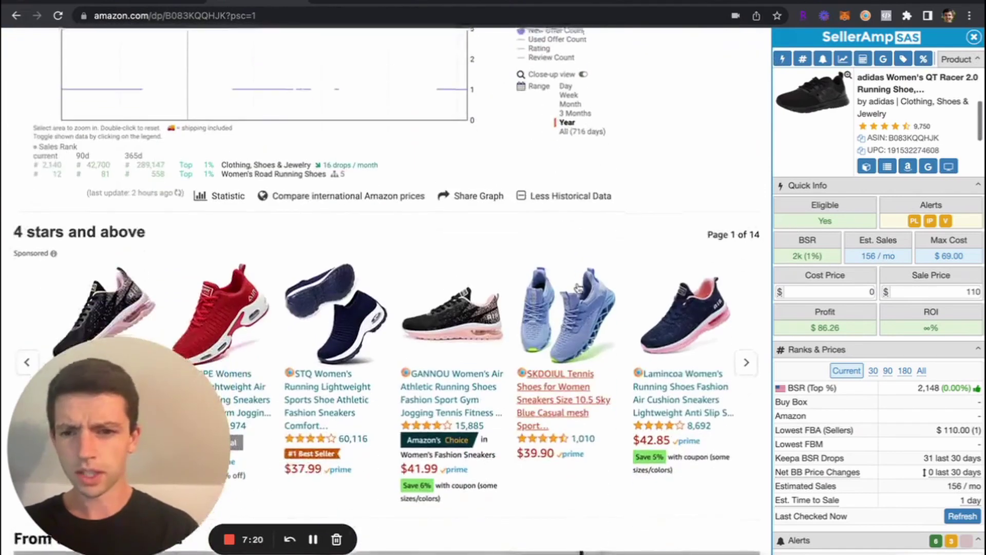
pyautogui.scroll(1, 256, 170)
pyautogui.scroll(15, 274, 194)
pyautogui.scroll(-1, 506, 255)
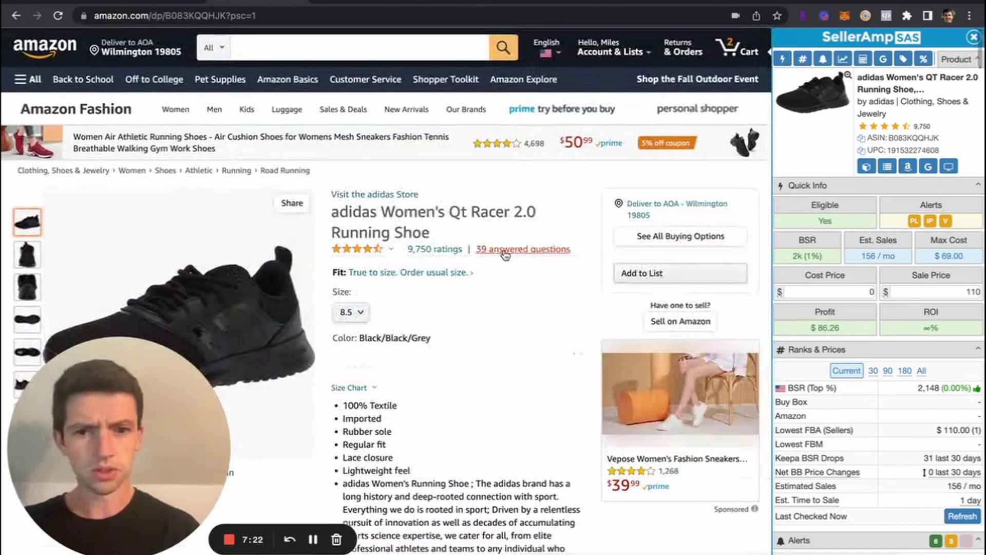
# - Enter 50.00 as the cost price and expand Keepa to the full 716-day history
pyautogui.click(851, 291)
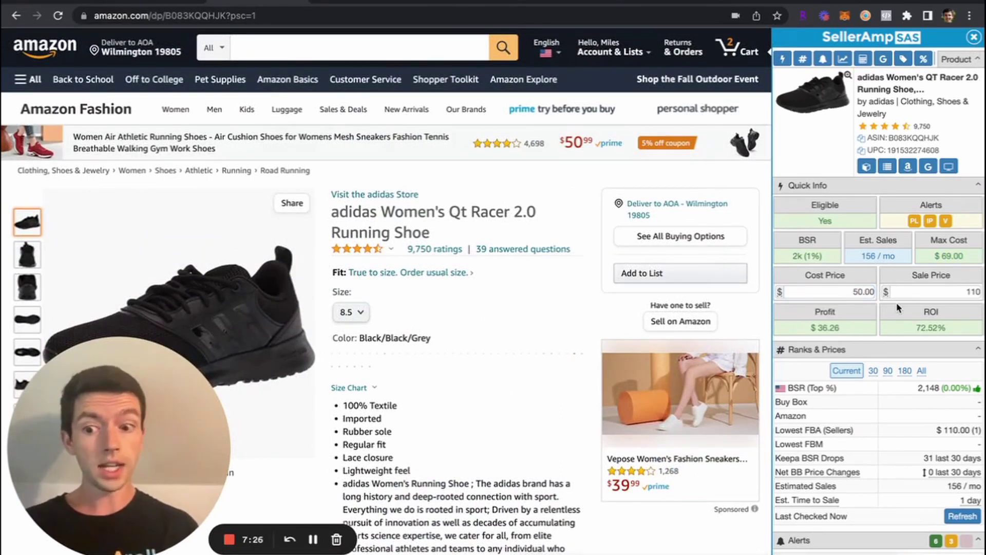
pyautogui.scroll(-15, 504, 257)
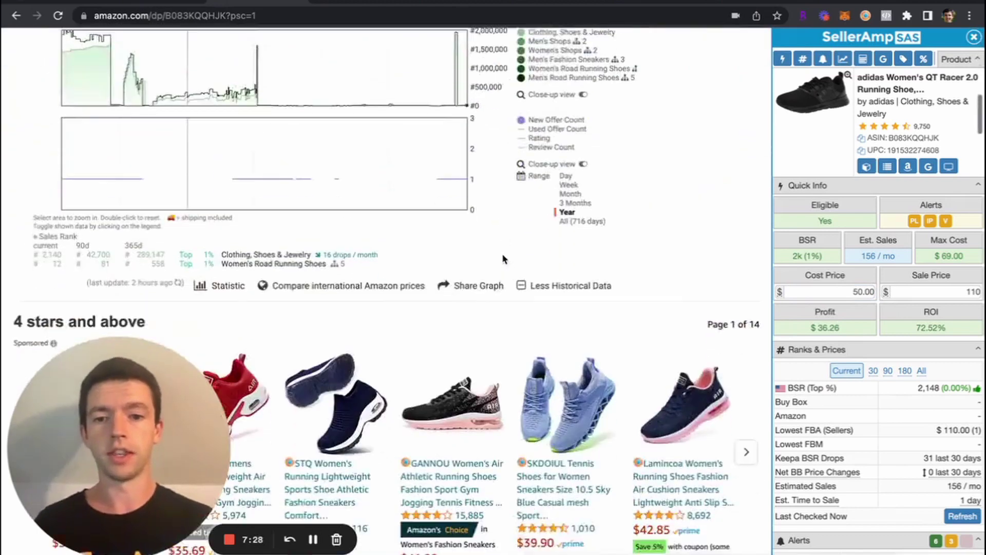
pyautogui.click(568, 221)
pyautogui.scroll(2, 514, 231)
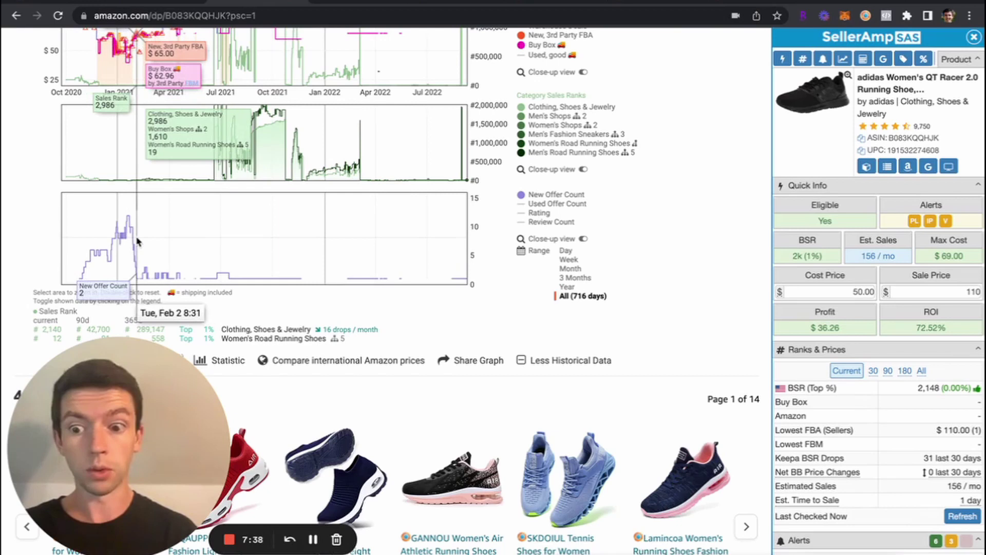
pyautogui.scroll(10, 138, 242)
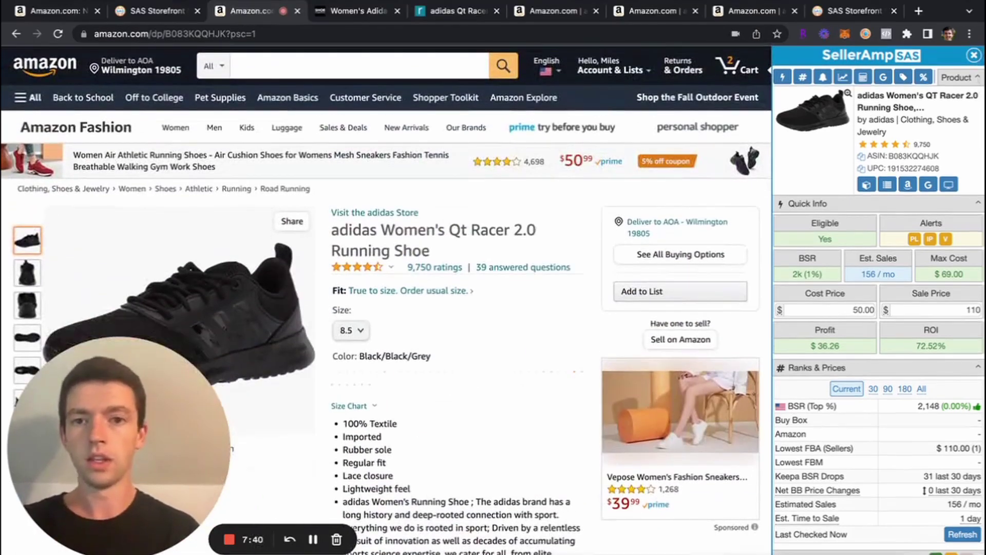
# - Close the three finished research tabs
pyautogui.click(297, 11)
pyautogui.click(297, 11)
pyautogui.click(297, 10)
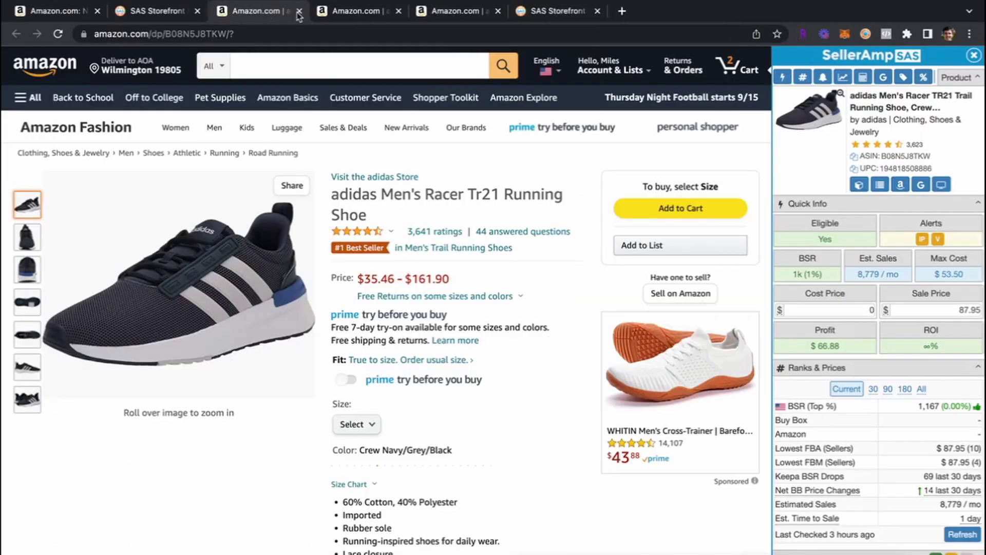
pyautogui.scroll(-8, 363, 125)
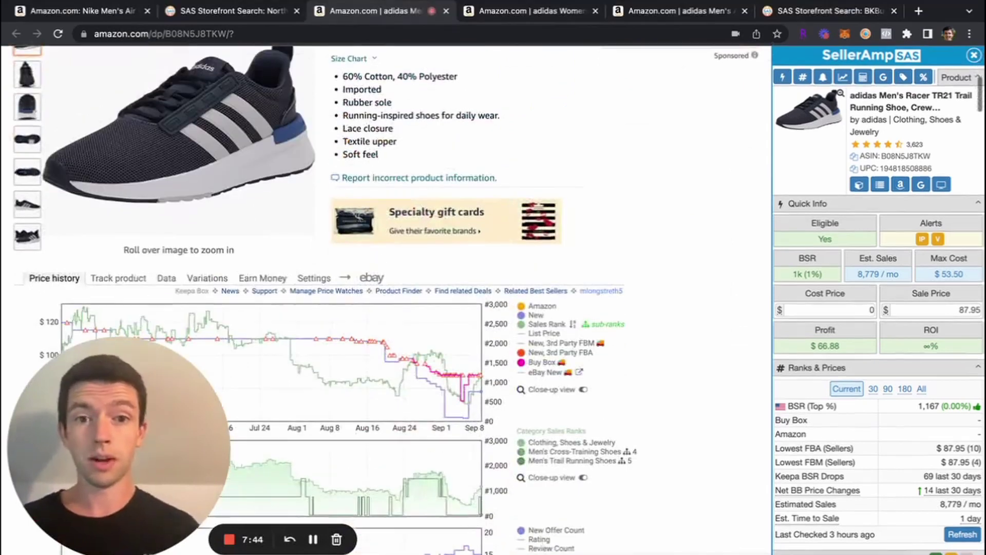
# - Sort the Ultraboost 22 variations by ratings then new price, and open White Tint/Turbo/Mint Rush
pyautogui.click(522, 13)
pyautogui.scroll(-8, 462, 147)
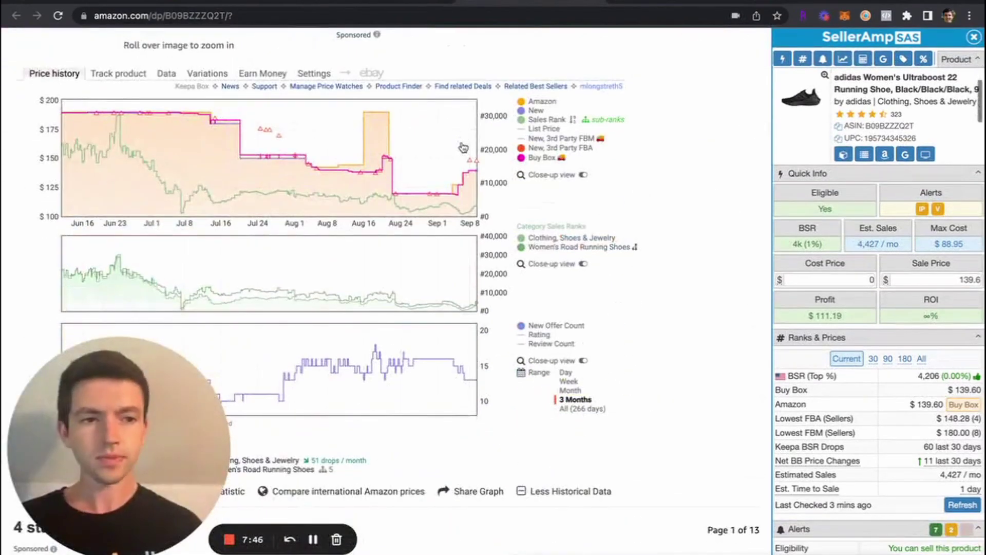
pyautogui.click(208, 75)
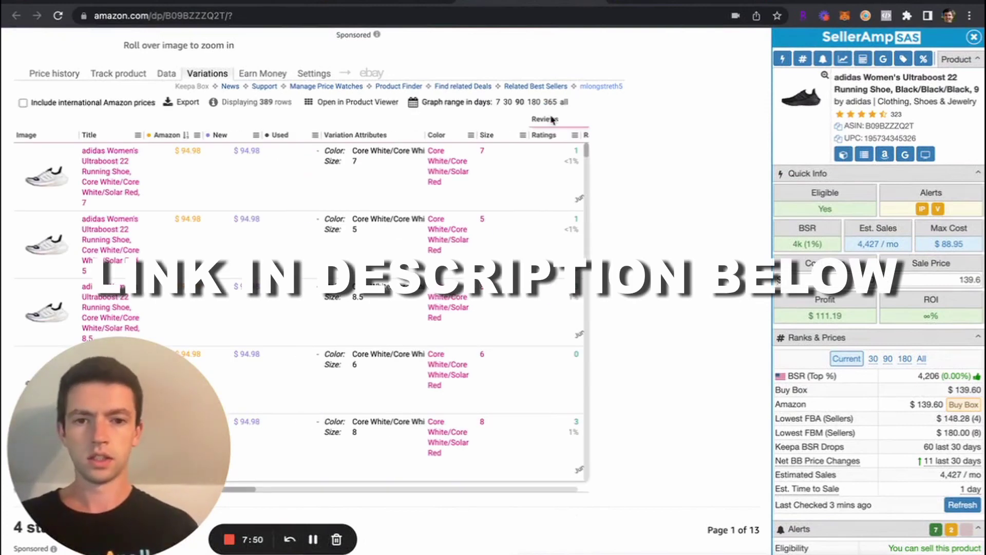
pyautogui.click(555, 138)
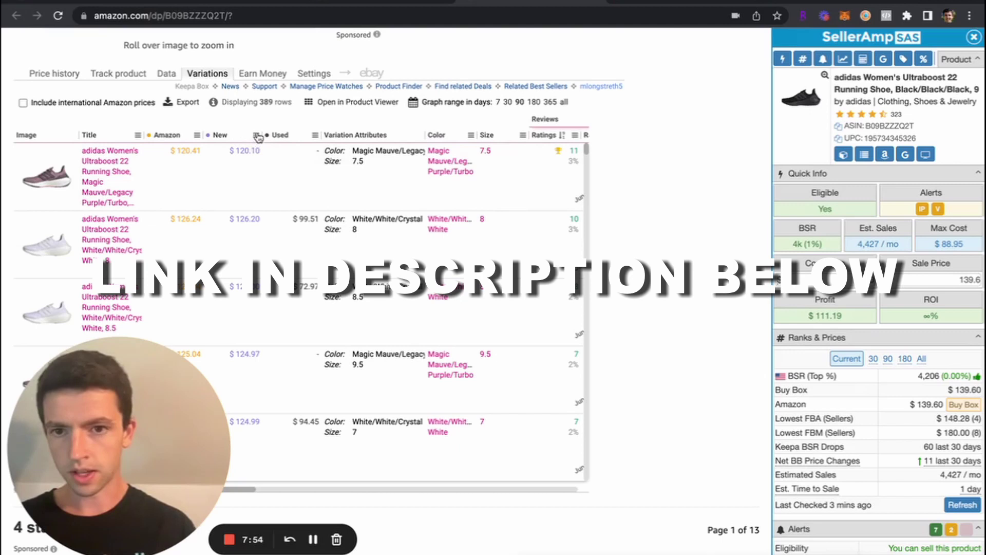
pyautogui.click(237, 136)
pyautogui.scroll(-10, 288, 252)
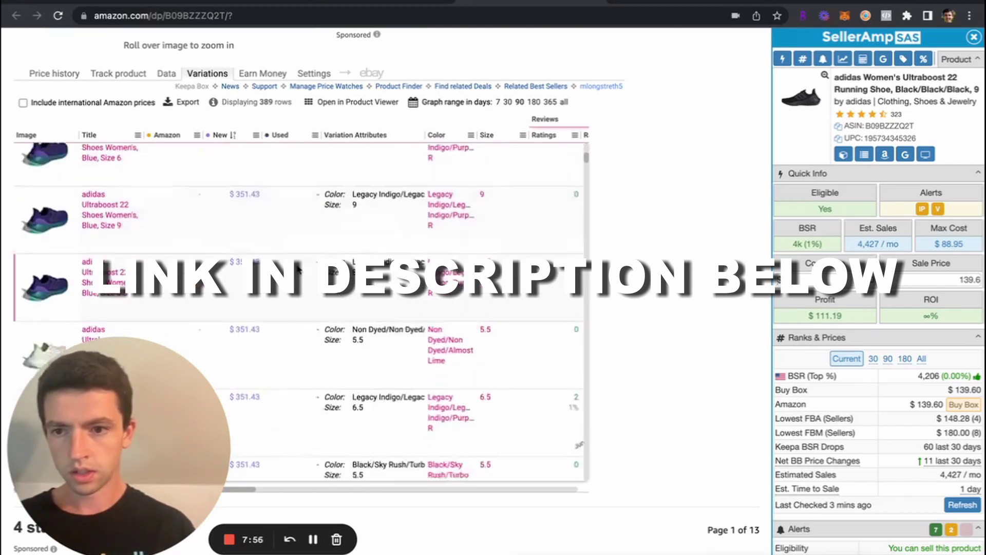
pyautogui.scroll(-10, 298, 269)
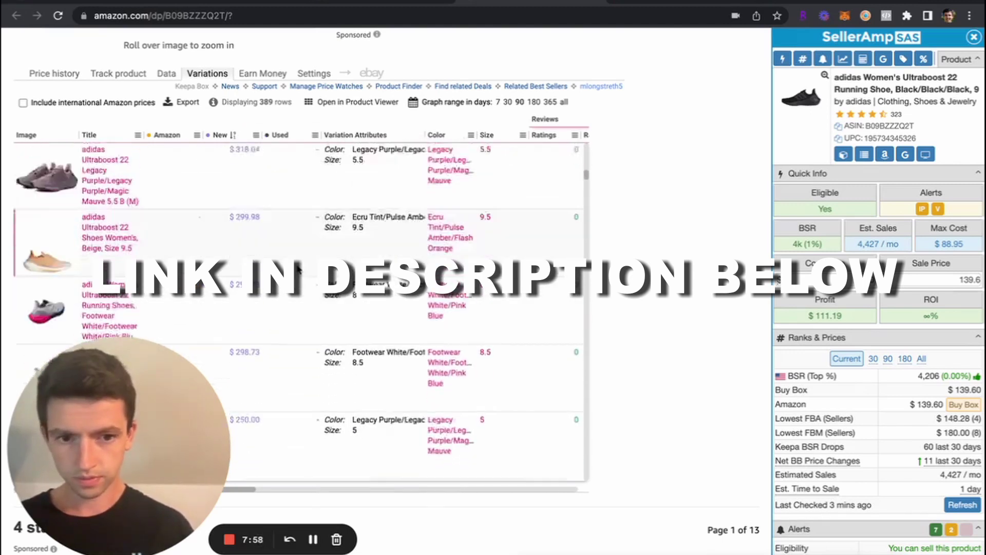
pyautogui.scroll(-8, 298, 269)
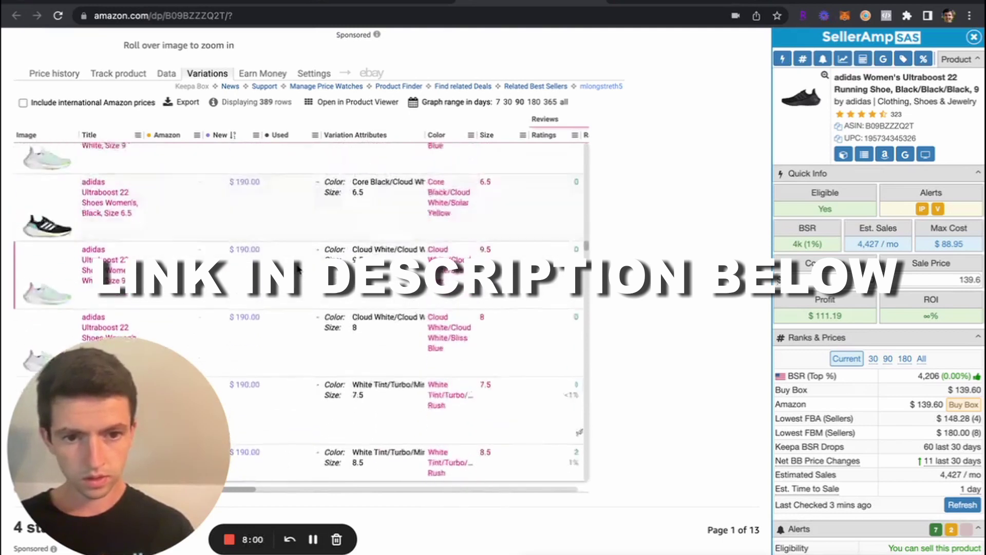
pyautogui.scroll(4, 298, 269)
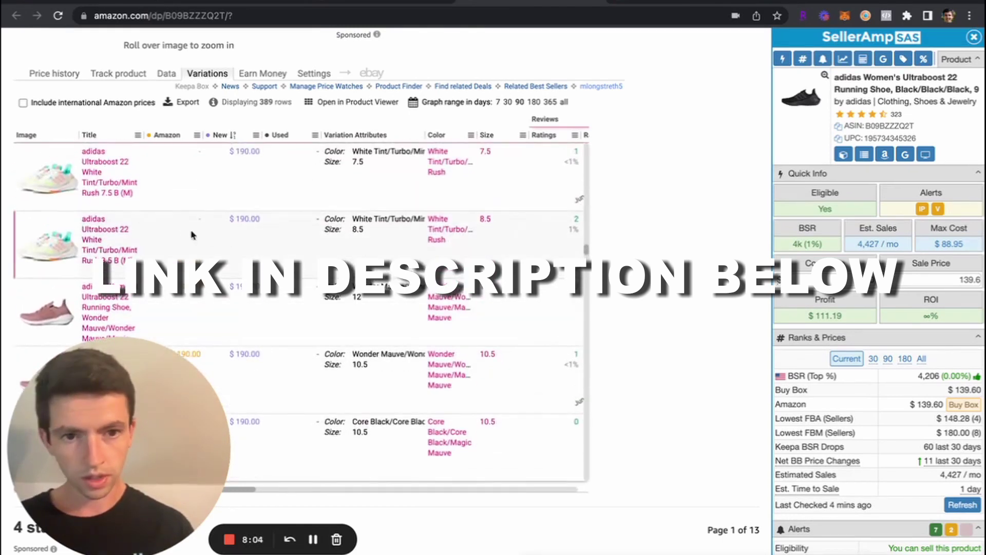
pyautogui.click(104, 238)
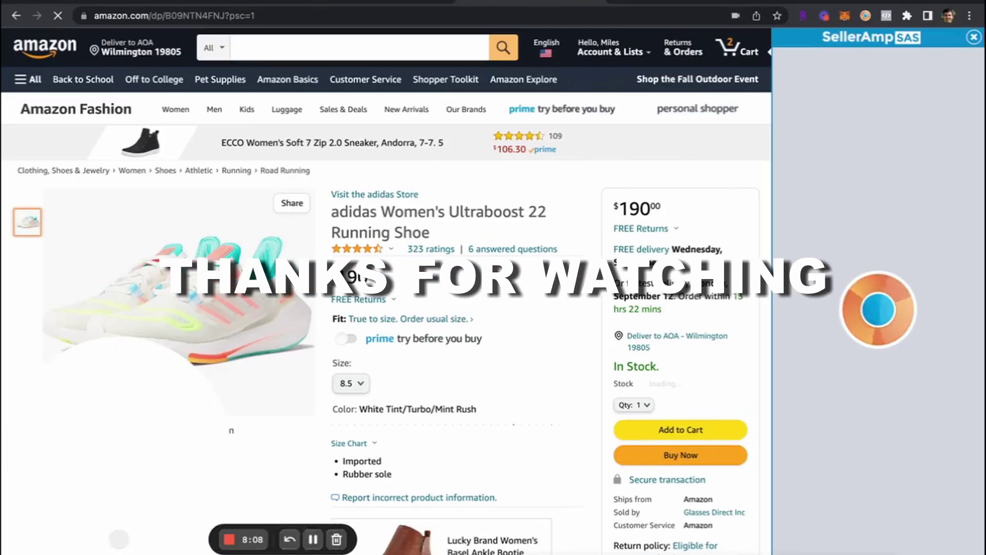
# - Review the White Tint/Turbo/Mint Rush Ultraboost 22's $190 price, SellerAmp figures and Keepa chart
pyautogui.scroll(-1, 548, 317)
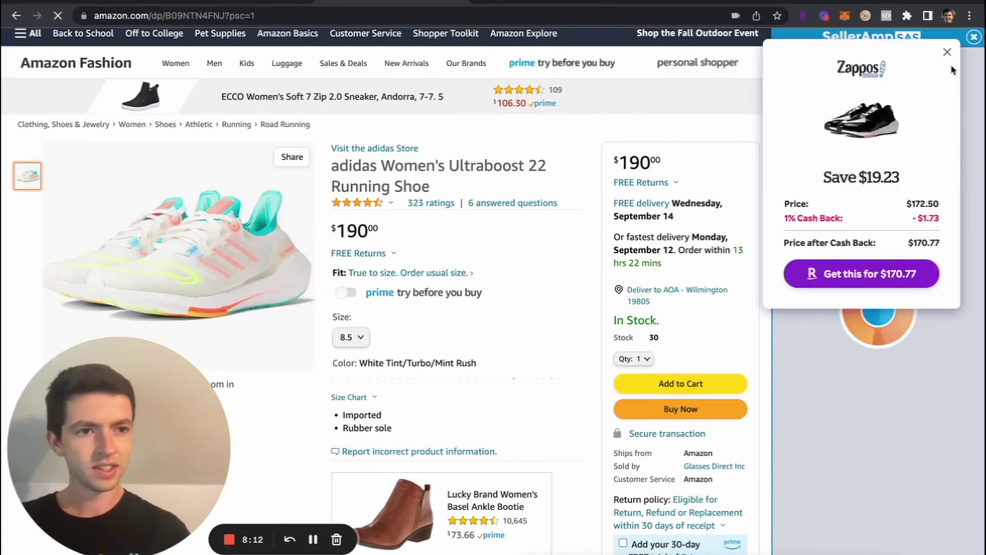
pyautogui.scroll(-4, 397, 144)
pyautogui.scroll(-10, 397, 144)
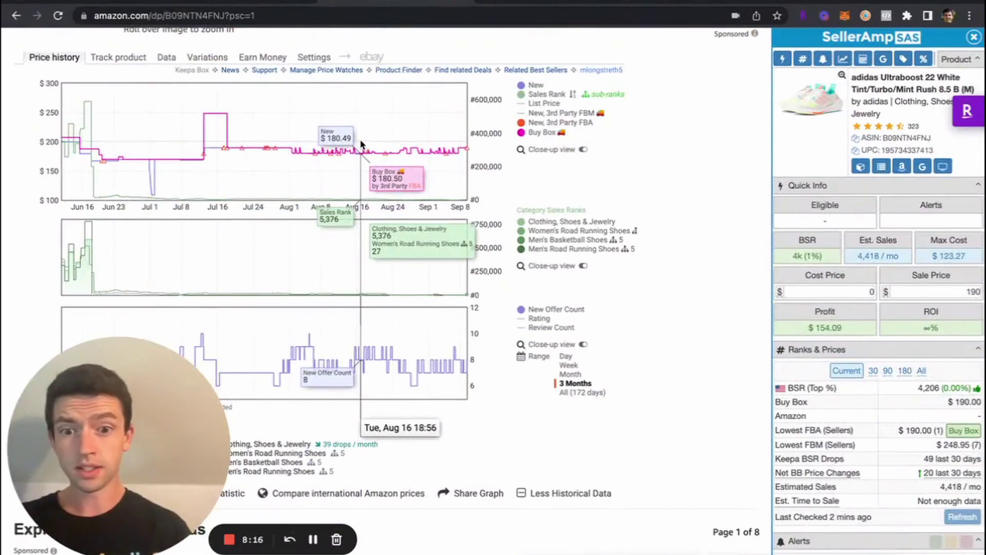
pyautogui.scroll(15, 361, 143)
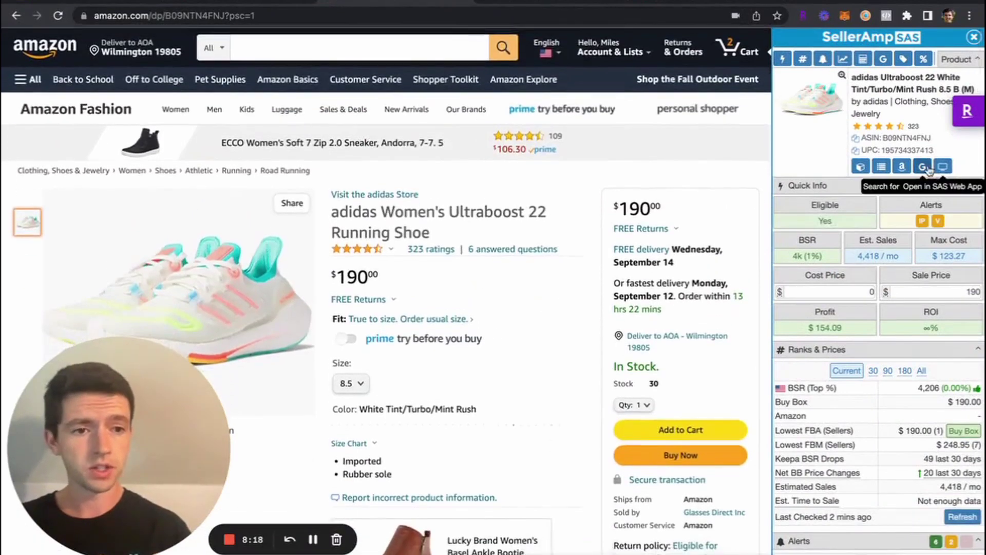
# - Search the Ultraboost 22 title on Google and compare Dick's Sporting Goods' $119.98 listing
pyautogui.click(924, 166)
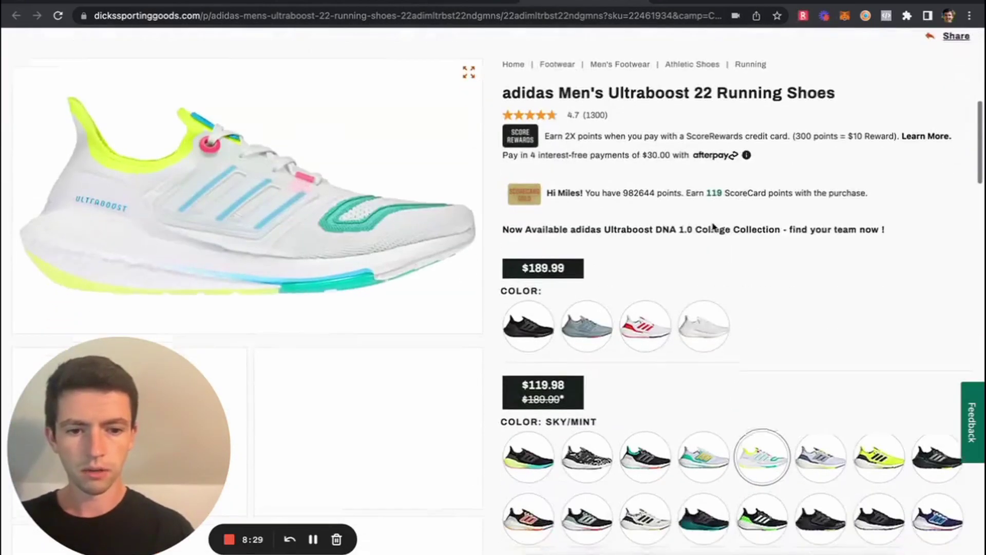
pyautogui.click(426, 1)
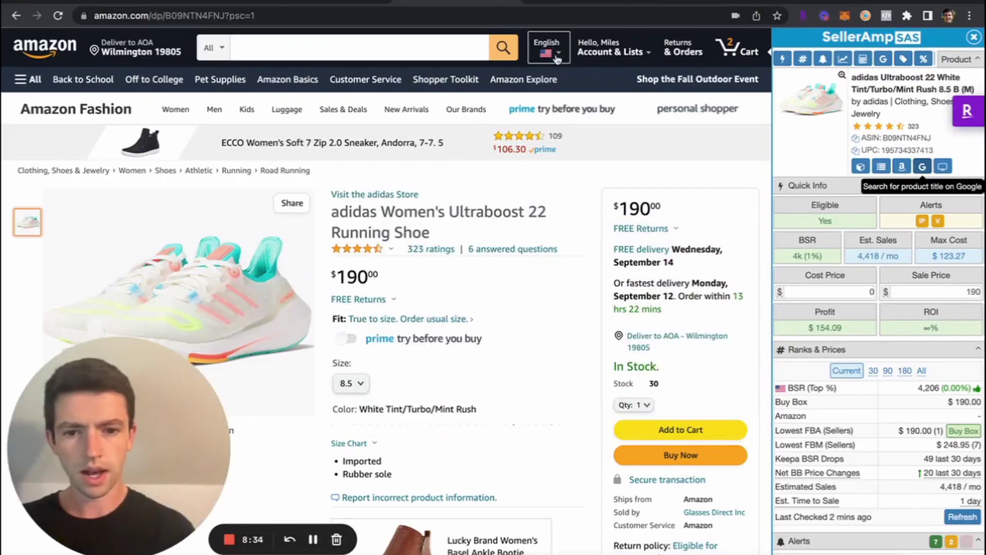
pyautogui.click(559, 2)
pyautogui.scroll(-3, 719, 314)
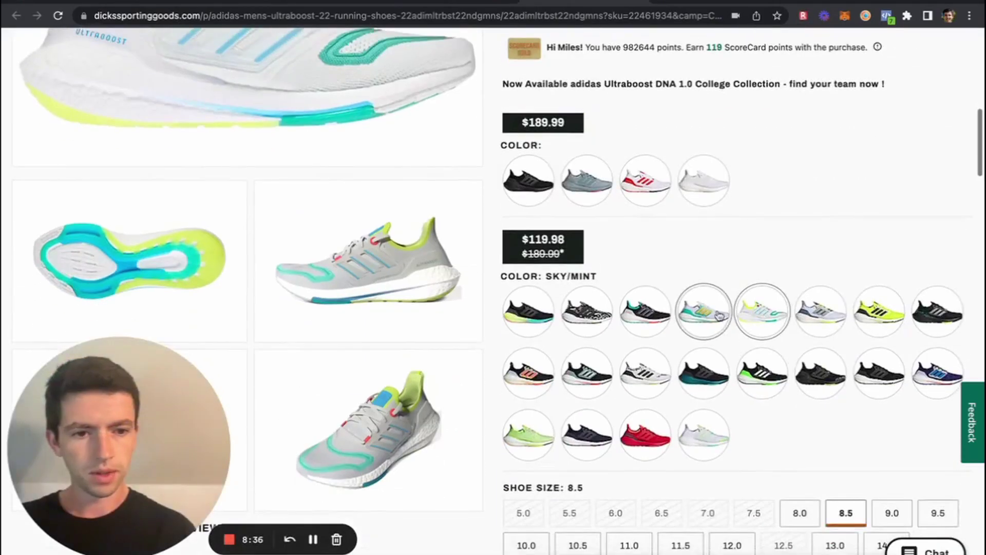
pyautogui.scroll(-3, 628, 343)
pyautogui.scroll(10, 626, 345)
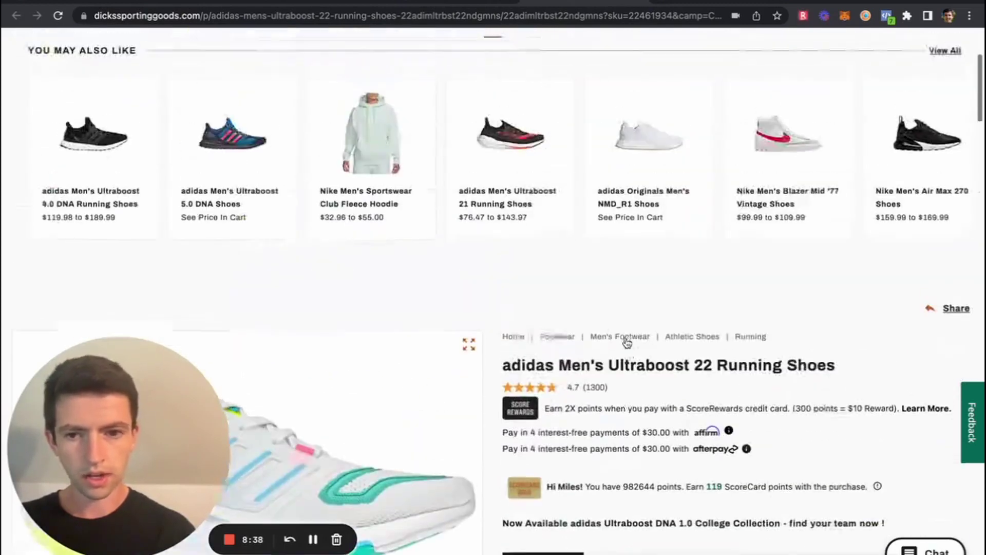
pyautogui.scroll(-5, 625, 345)
pyautogui.click(382, 298)
pyautogui.scroll(-10, 380, 297)
pyautogui.scroll(5, 379, 295)
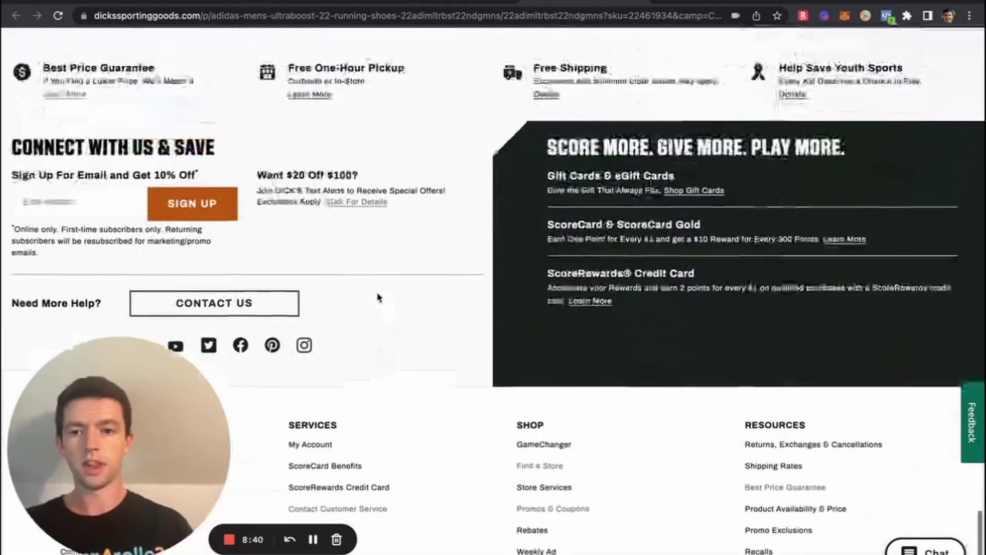
# - Recheck the Dick's page, then enter 115.00 as the Ultraboost 22 cost price in SellerAmp
pyautogui.click(438, 4)
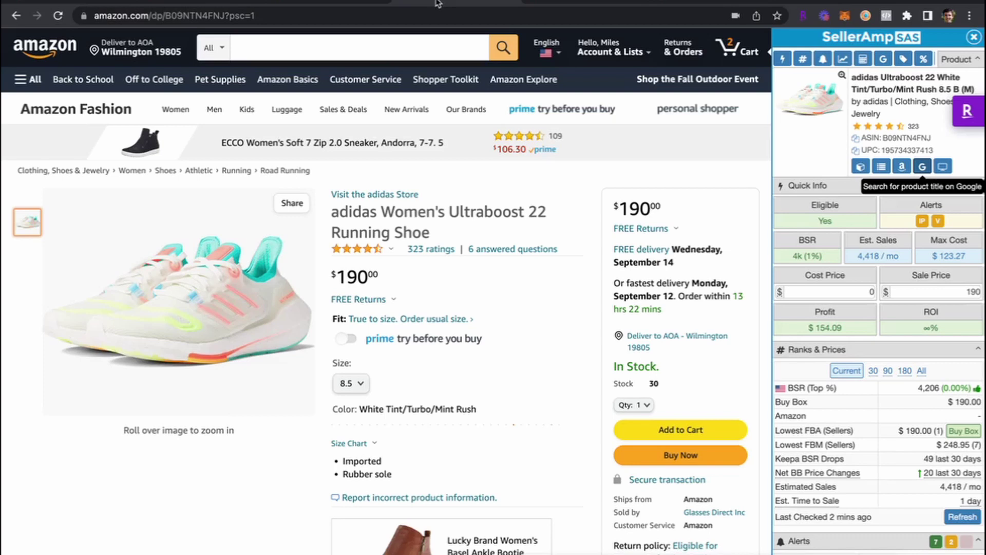
pyautogui.click(608, 10)
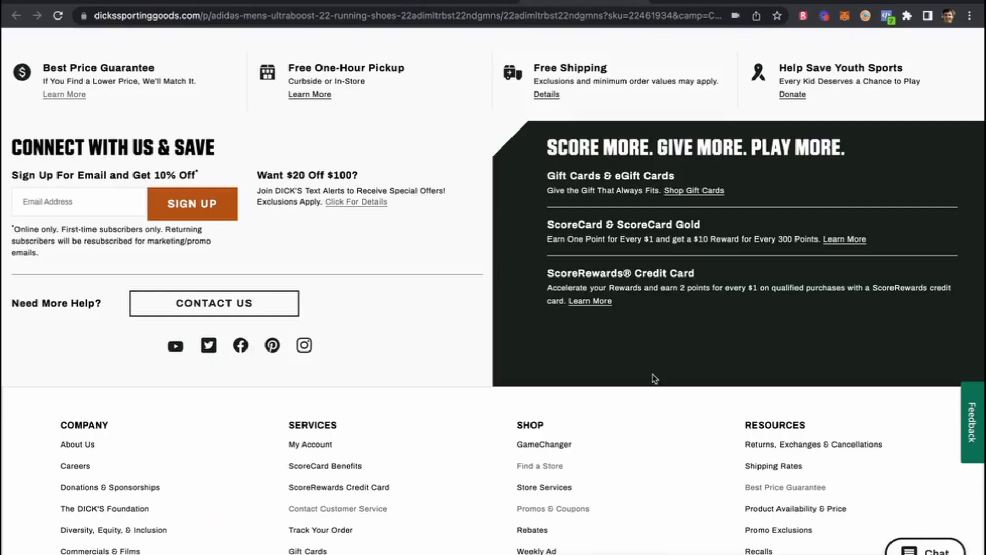
pyautogui.scroll(15, 652, 378)
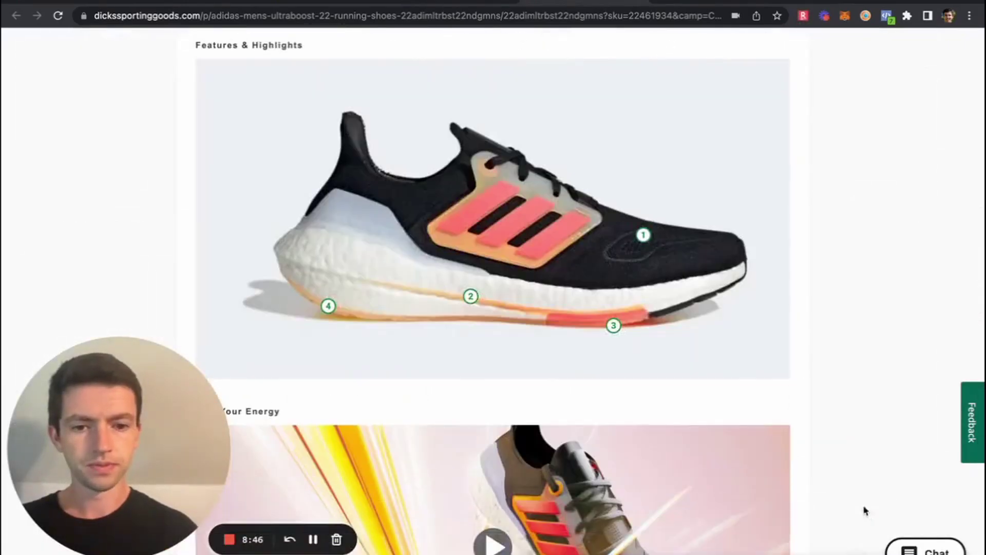
pyautogui.scroll(20, 903, 260)
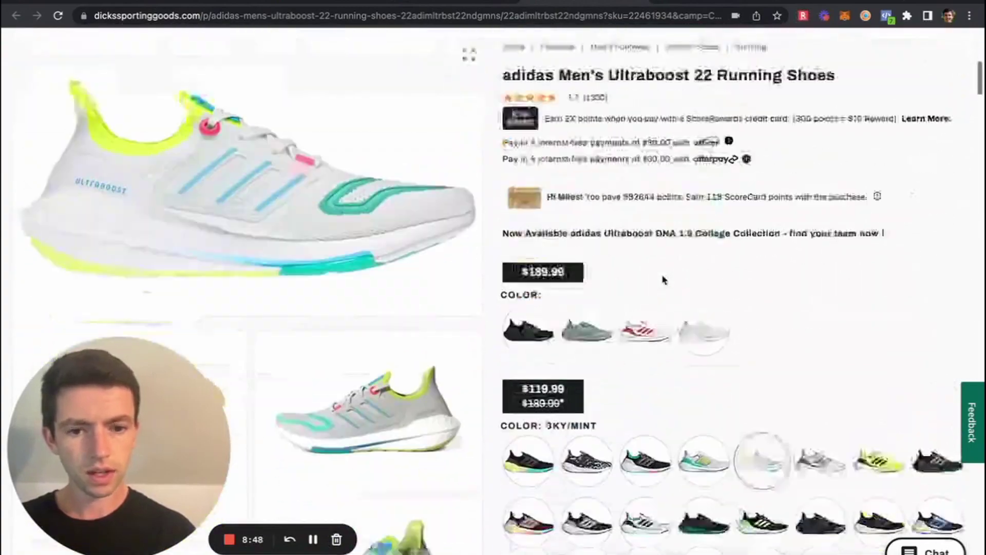
pyautogui.scroll(-4, 663, 280)
pyautogui.click(446, 3)
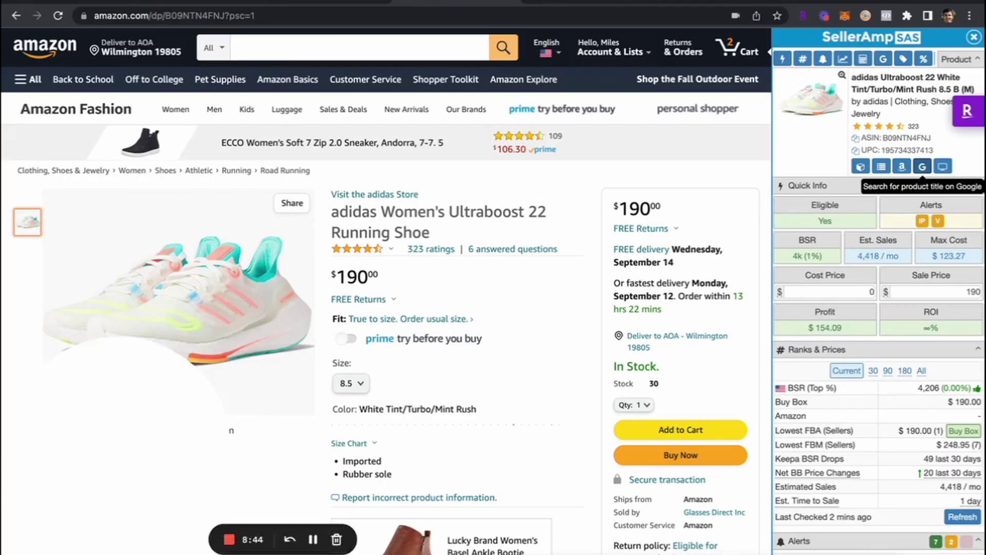
pyautogui.click(857, 291)
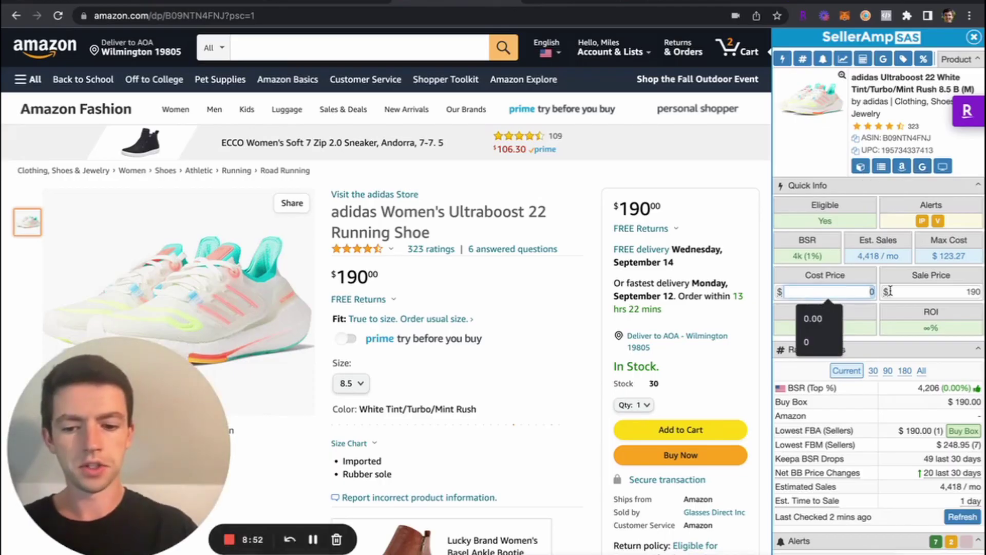
pyautogui.write('115.00')
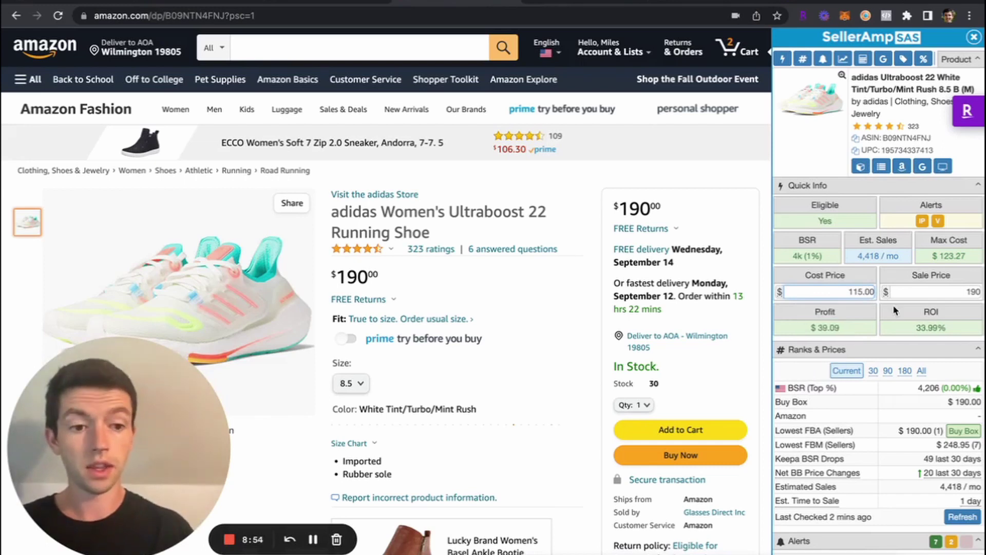
# - Move through the open tabs to the Amazon Adilette Comfort slides listing
pyautogui.hotkey('ctrl', 'Tab')
pyautogui.hotkey('ctrl', 'Tab')
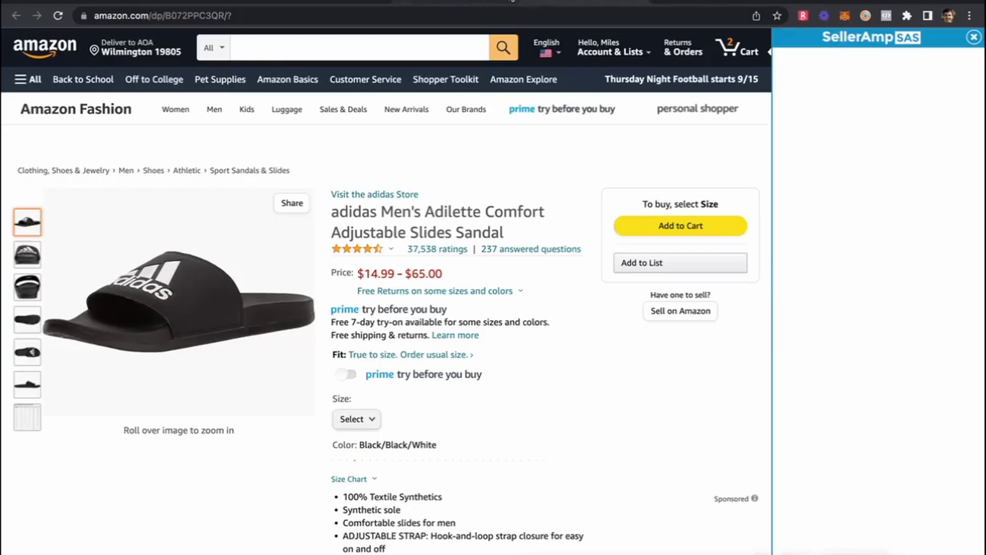
pyautogui.hotkey('ctrl', 'Tab')
pyautogui.click(157, 3)
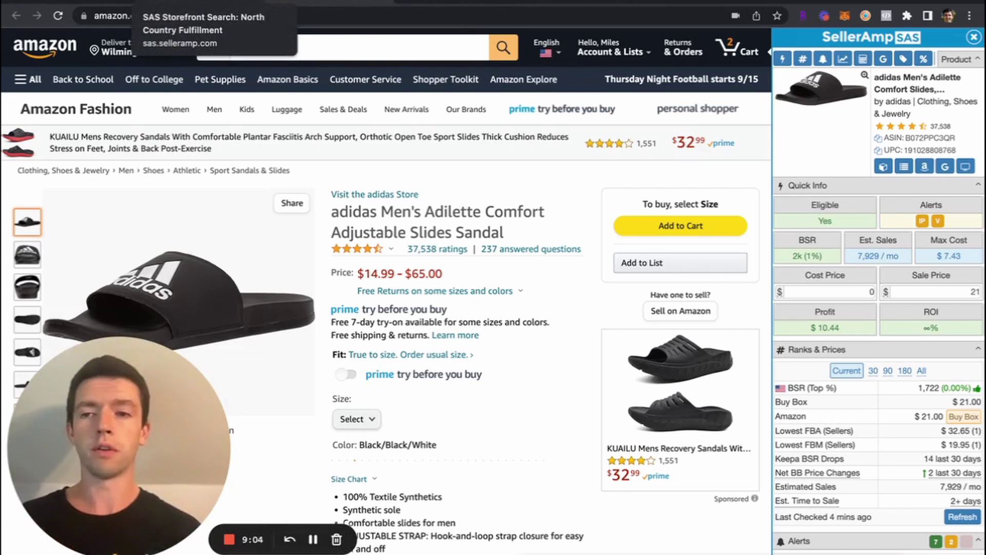
pyautogui.click(56, 3)
pyautogui.click(310, 3)
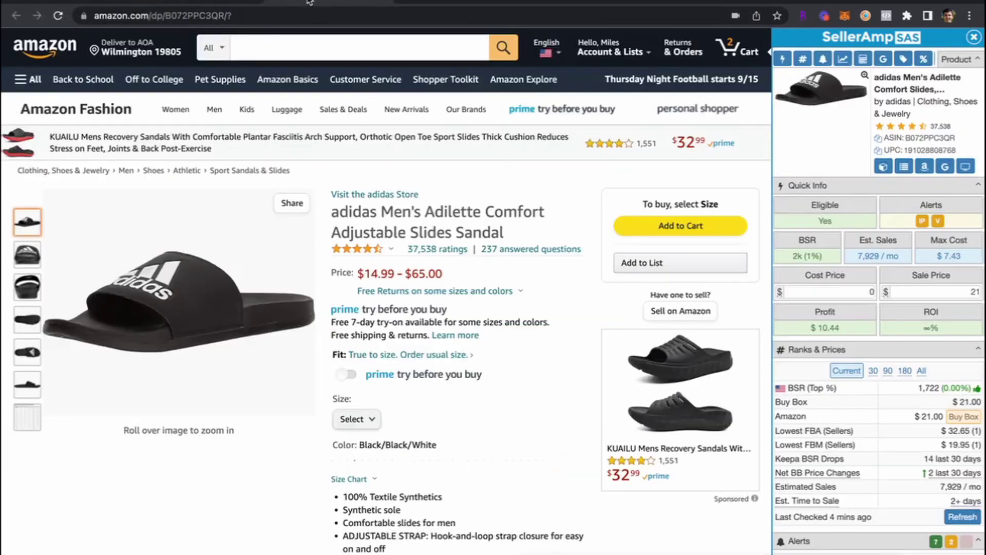
pyautogui.scroll(-15, 573, 302)
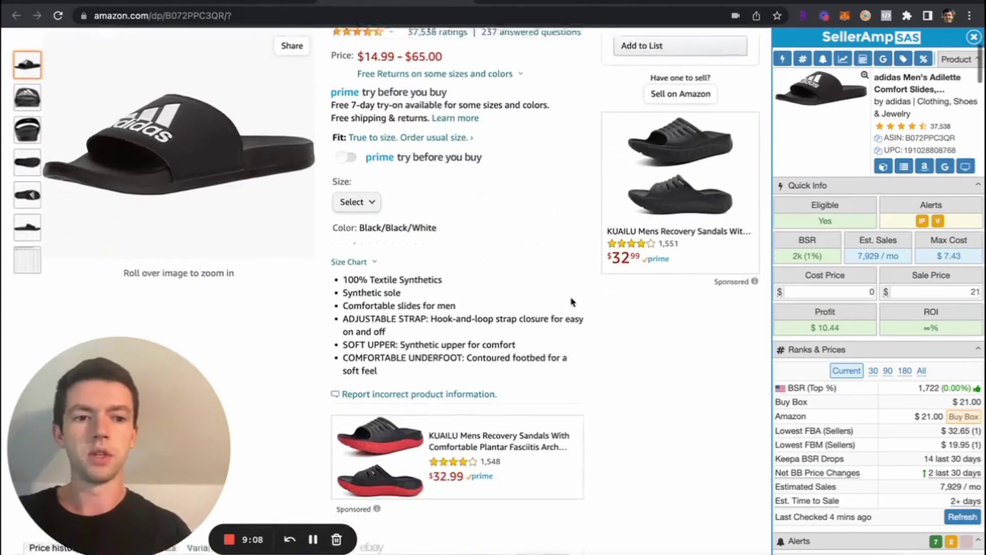
pyautogui.scroll(1, 280, 130)
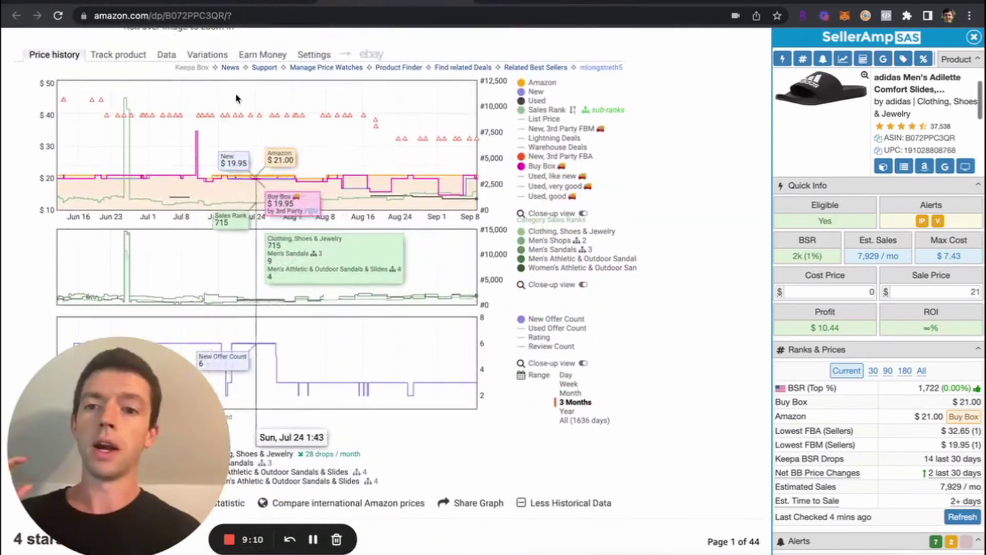
# - Rank the slides' Keepa variations by ratings and open the top size 10 Core Black row
pyautogui.click(206, 54)
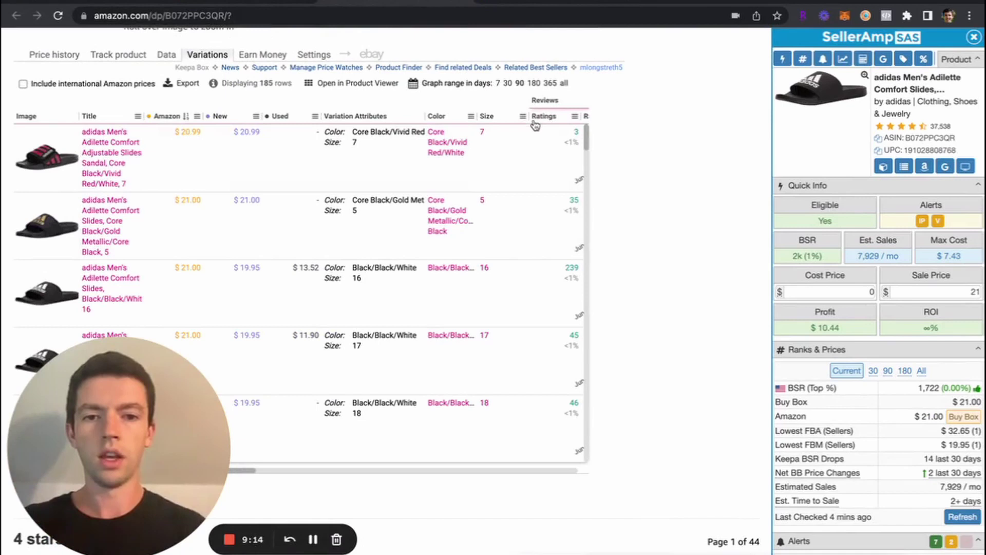
pyautogui.click(537, 119)
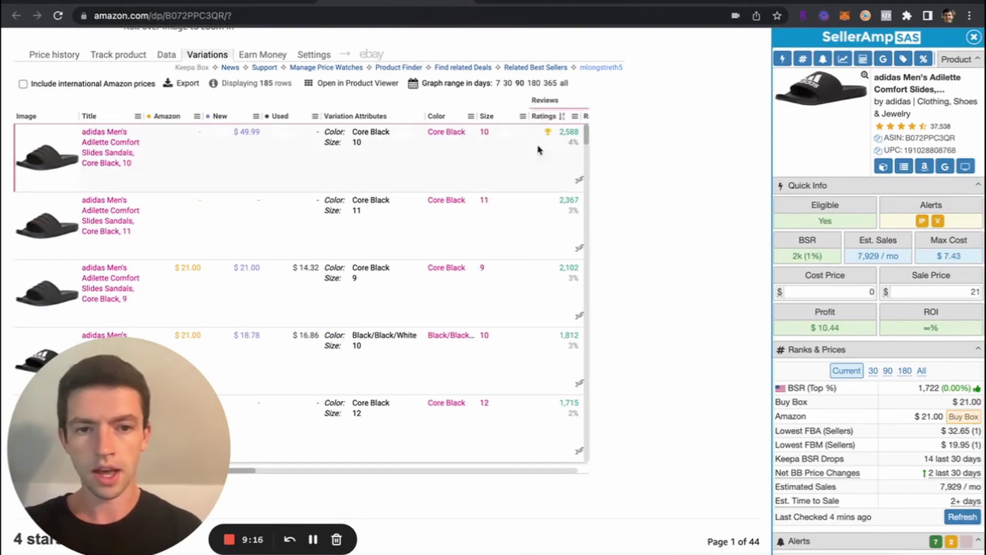
pyautogui.click(120, 161)
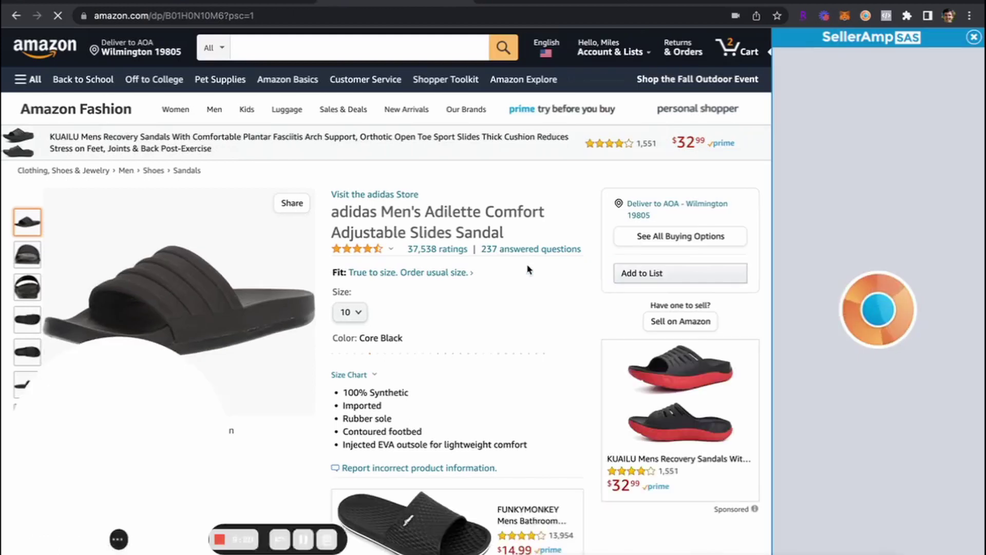
# - View the Adilette's Keepa price history over a year, then return to three months
pyautogui.scroll(-5, 528, 269)
pyautogui.scroll(-5, 528, 270)
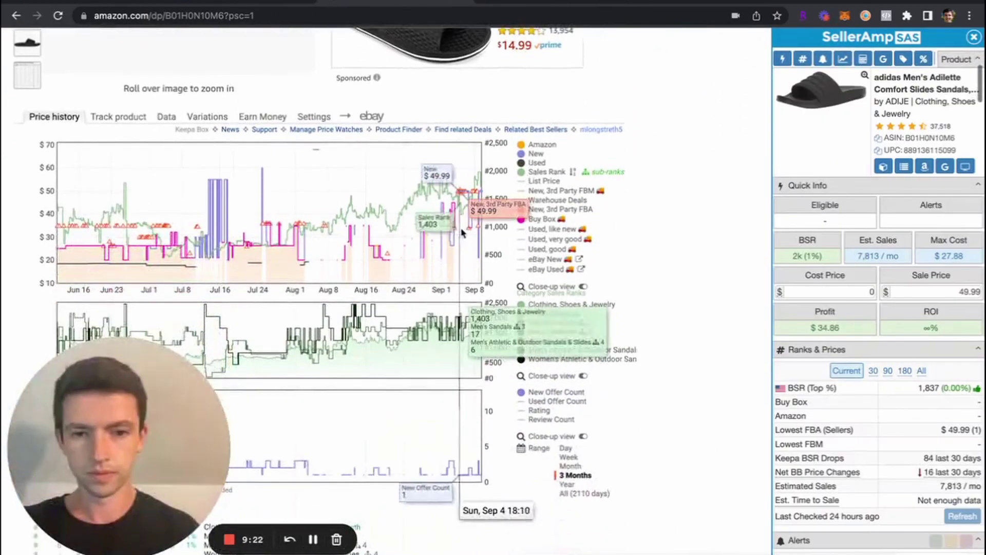
pyautogui.click(563, 484)
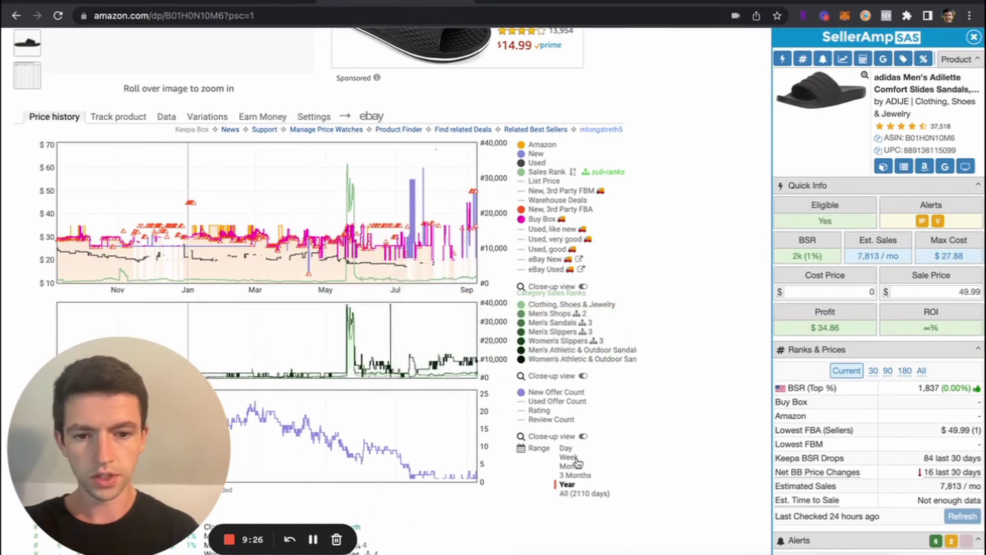
pyautogui.click(577, 475)
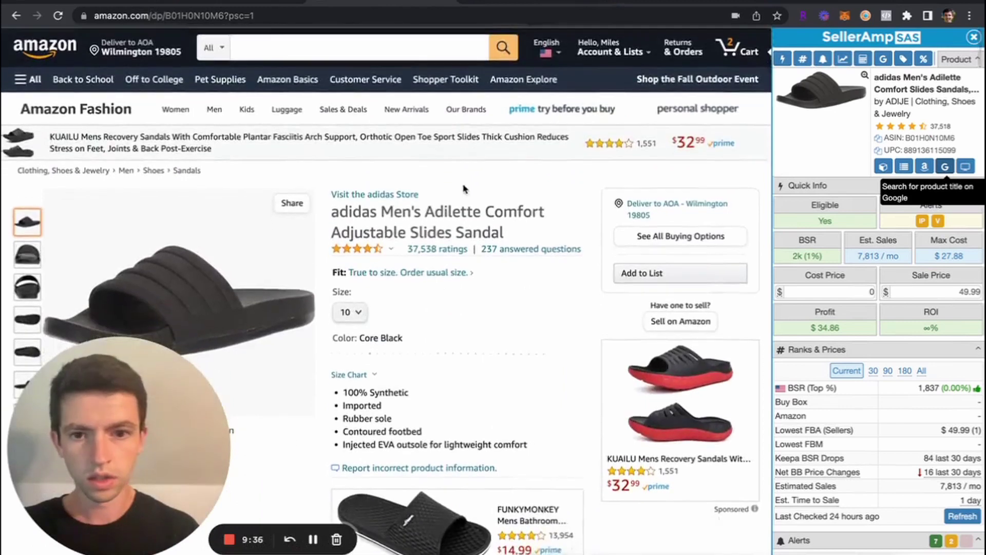
# - Open the adidas.com Adilette Comfort page, dismiss the cashback popup, and select size 13
pyautogui.scroll(-3, 464, 189)
pyautogui.click(625, 4)
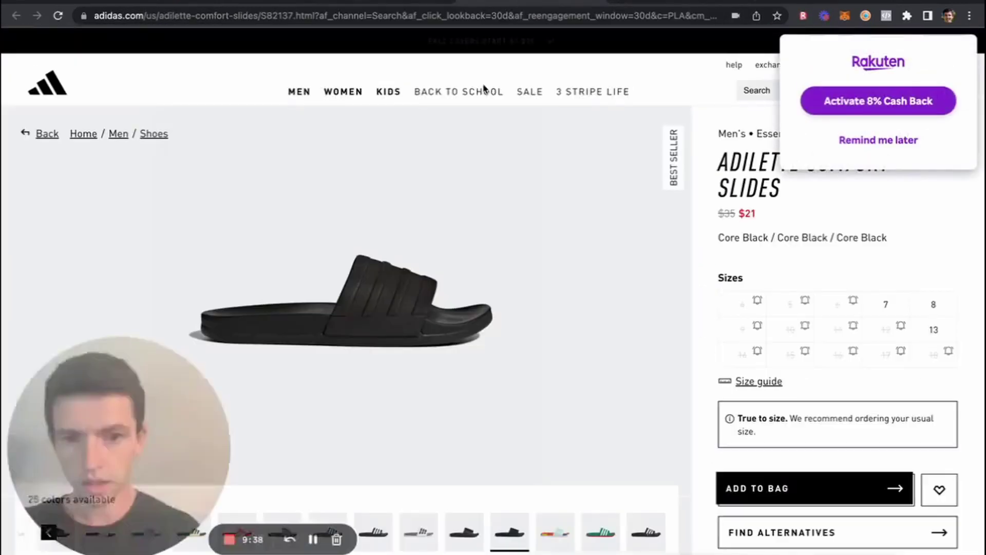
pyautogui.click(876, 141)
pyautogui.click(924, 333)
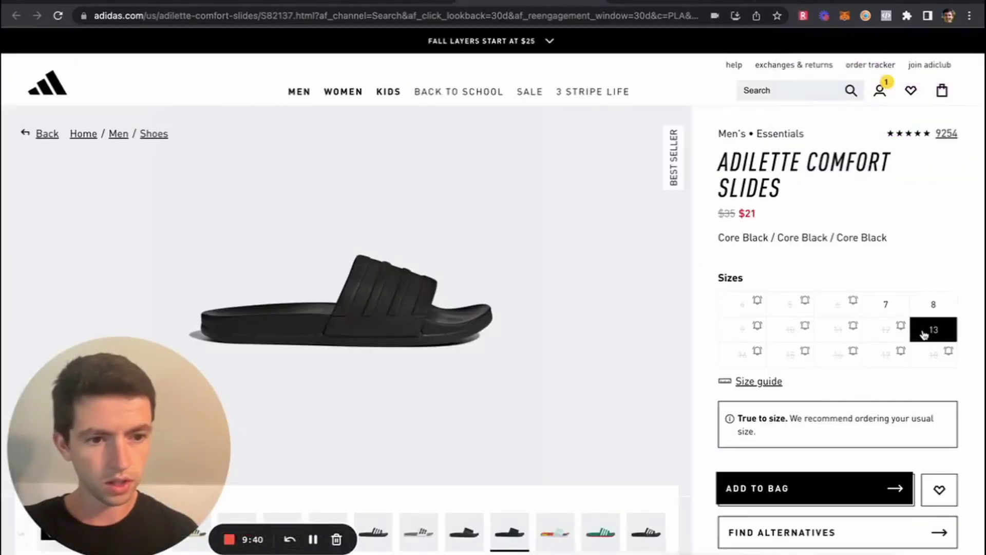
# - Switch the Amazon listing to size 13 Core Black and recheck adidas.com's $21 price
pyautogui.click(396, 9)
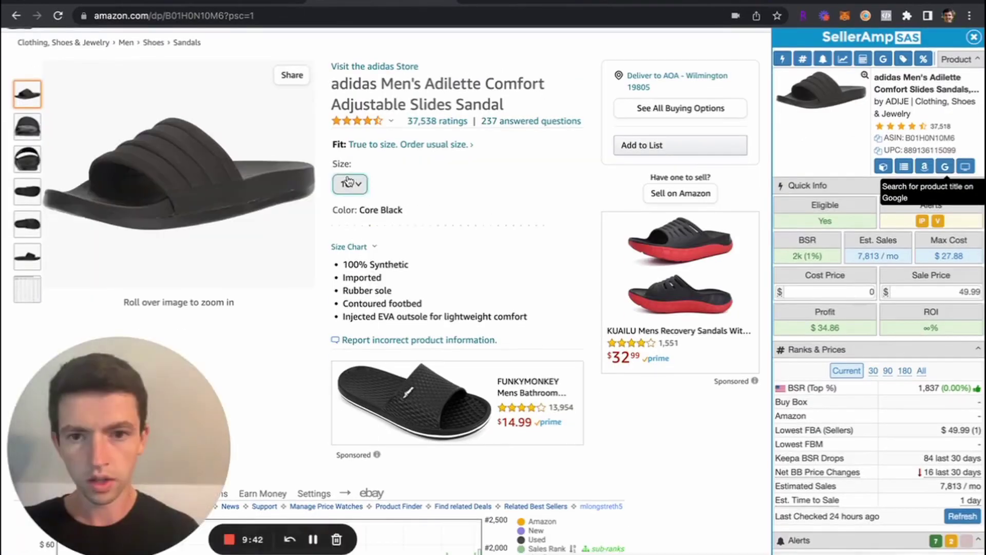
pyautogui.click(348, 181)
pyautogui.click(355, 352)
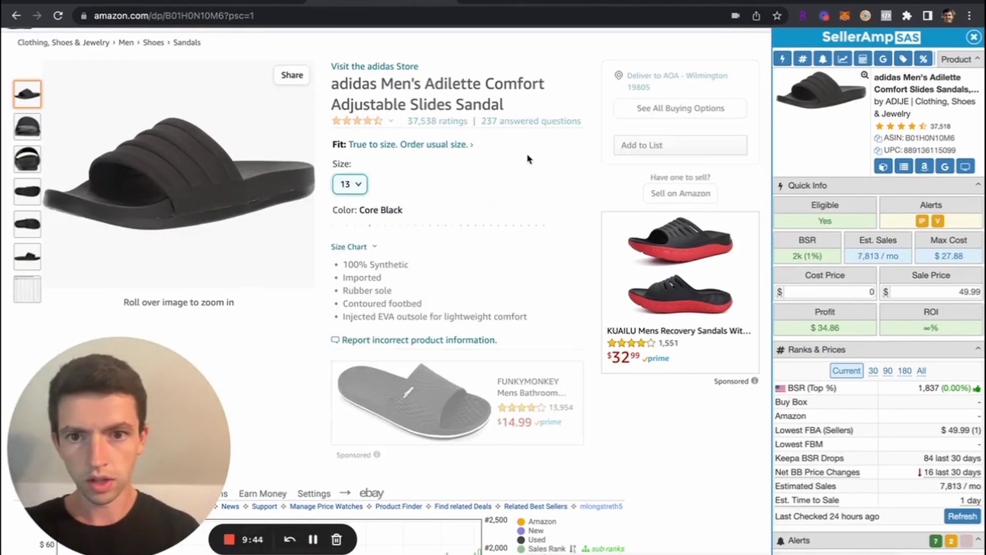
pyautogui.scroll(-7, 514, 206)
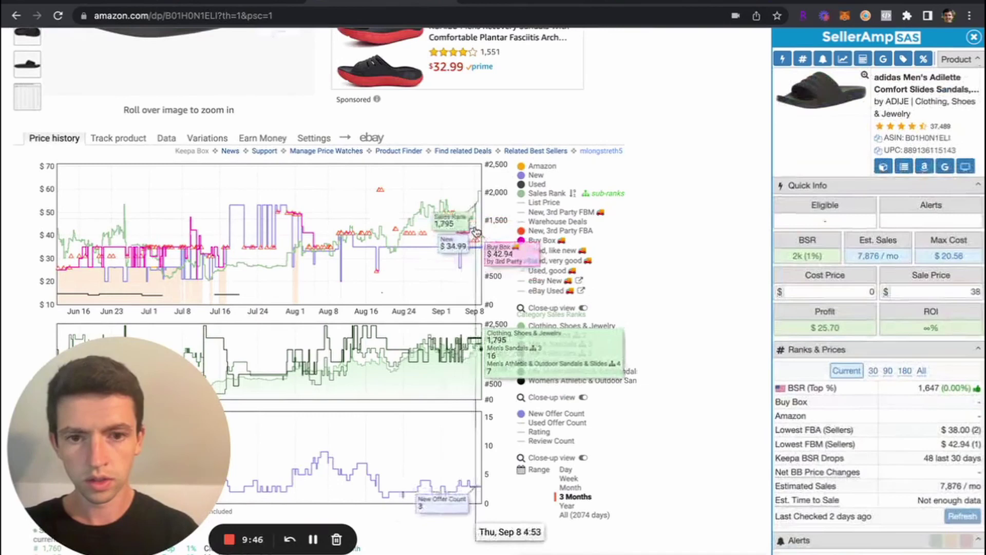
pyautogui.scroll(10, 473, 231)
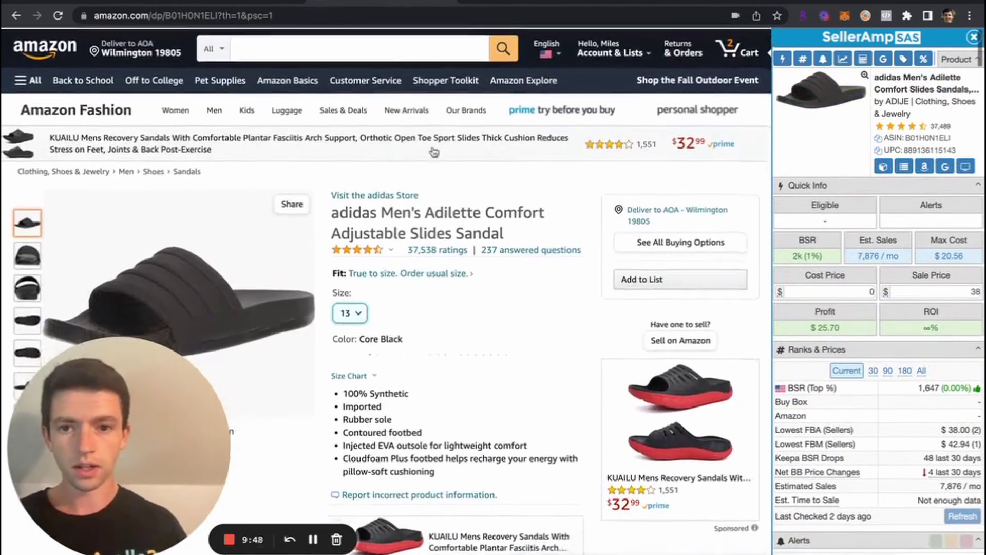
pyautogui.click(484, 2)
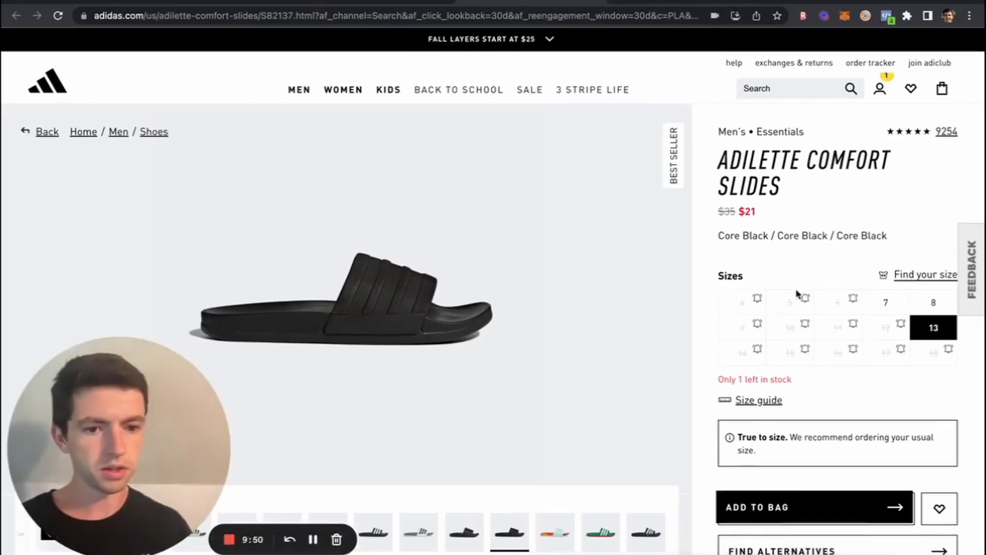
pyautogui.scroll(-1, 775, 236)
pyautogui.scroll(-2, 696, 201)
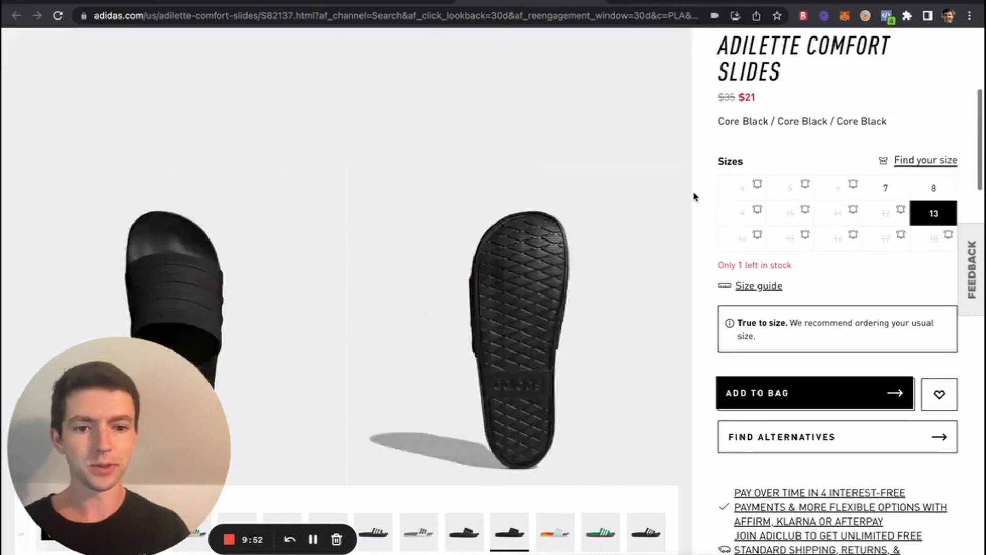
pyautogui.scroll(3, 694, 197)
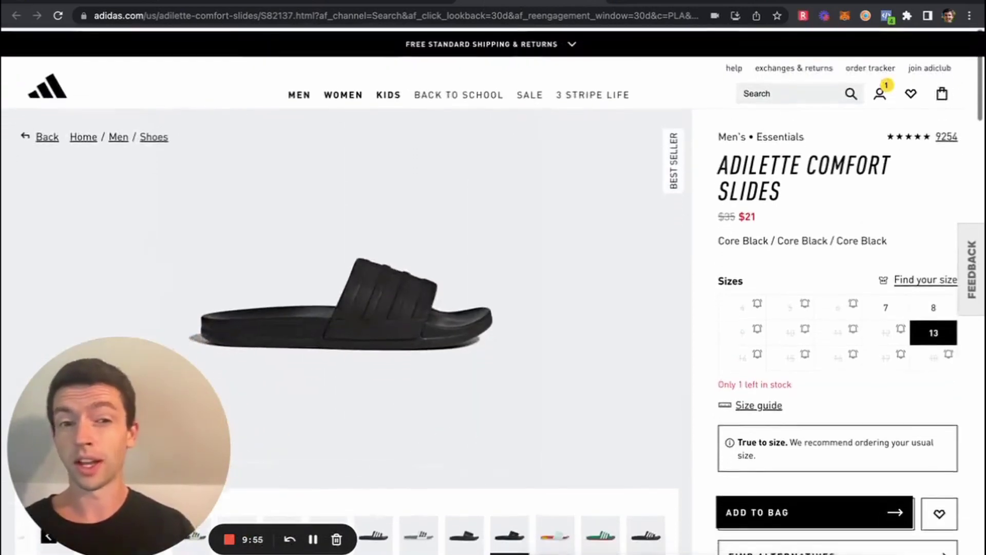
pyautogui.click(375, 10)
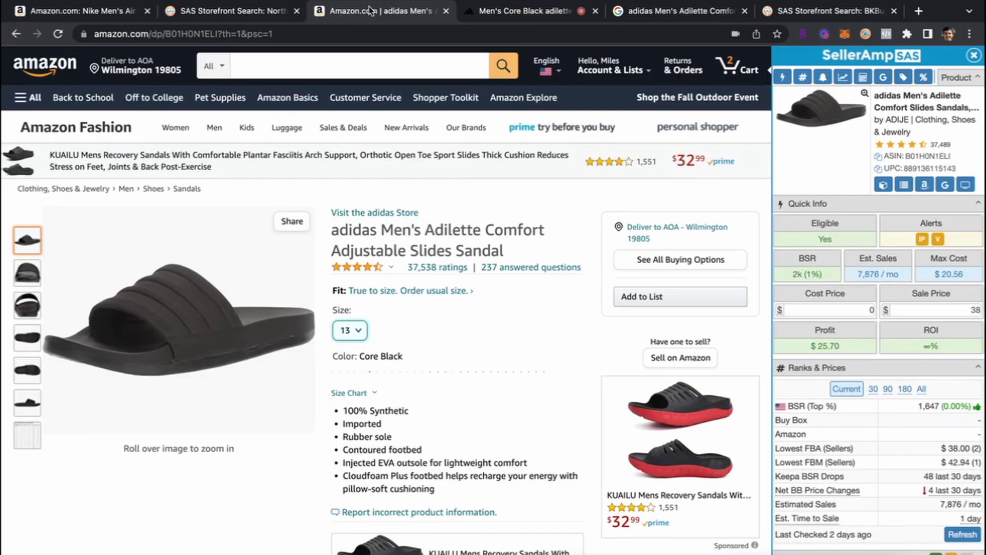
# - Review all sellers' offers for the size 13 slides, then close the offer list
pyautogui.click(679, 241)
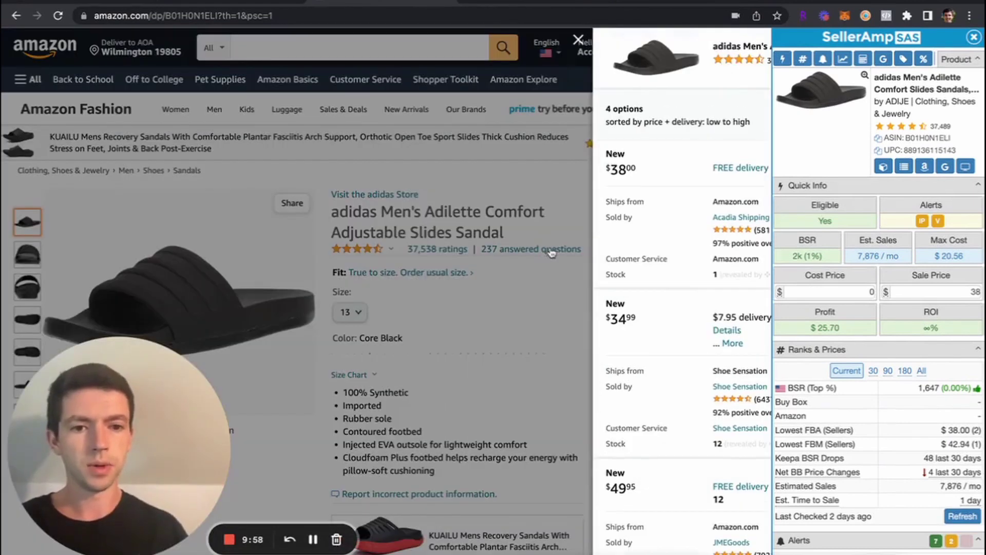
pyautogui.scroll(-2, 625, 242)
pyautogui.click(517, 195)
pyautogui.scroll(-10, 517, 195)
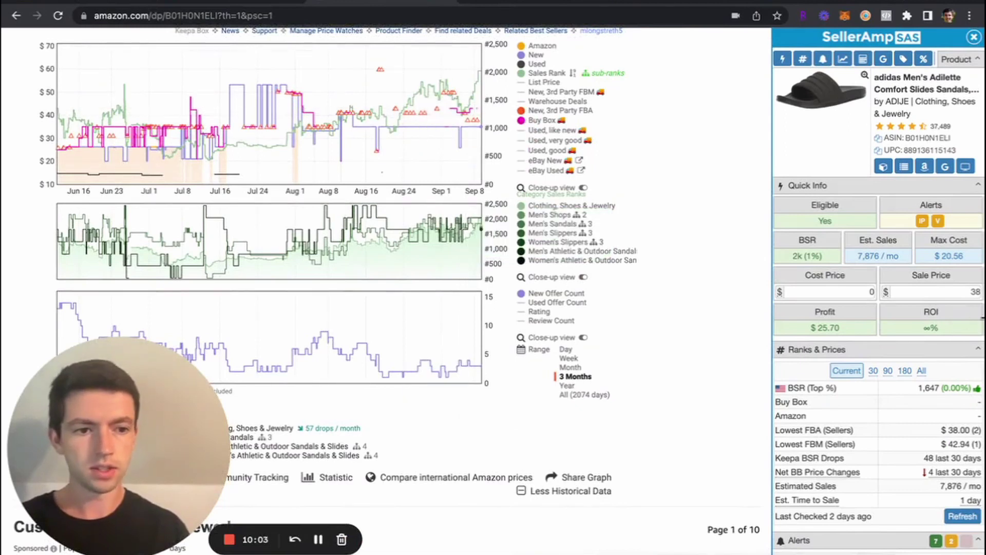
# - Enter a $45 sale price and a $21.00 cost price in SellerAmp
pyautogui.click(956, 292)
pyautogui.press('BackSpace')
pyautogui.press('BackSpace')
pyautogui.write('45')
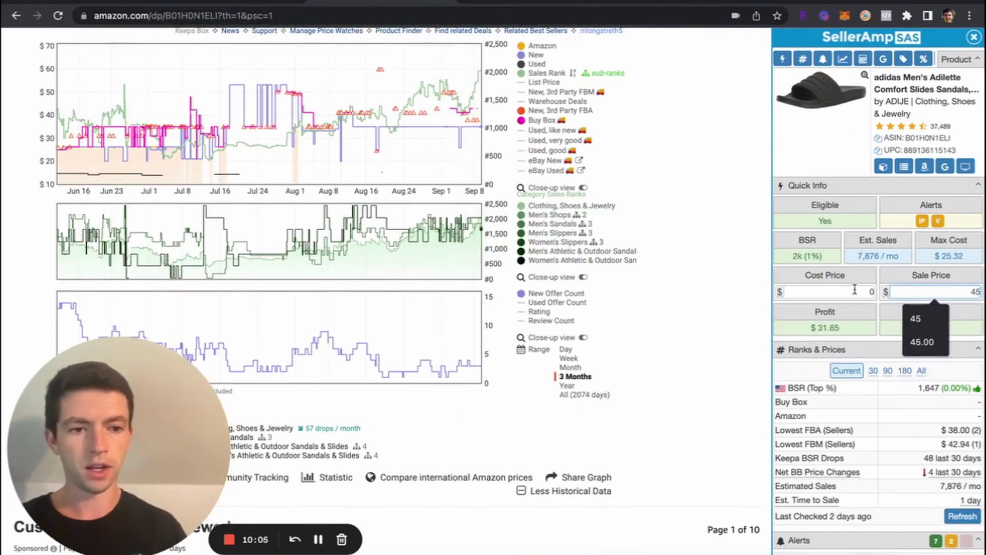
pyautogui.click(854, 290)
pyautogui.write('21')
pyautogui.click(878, 301)
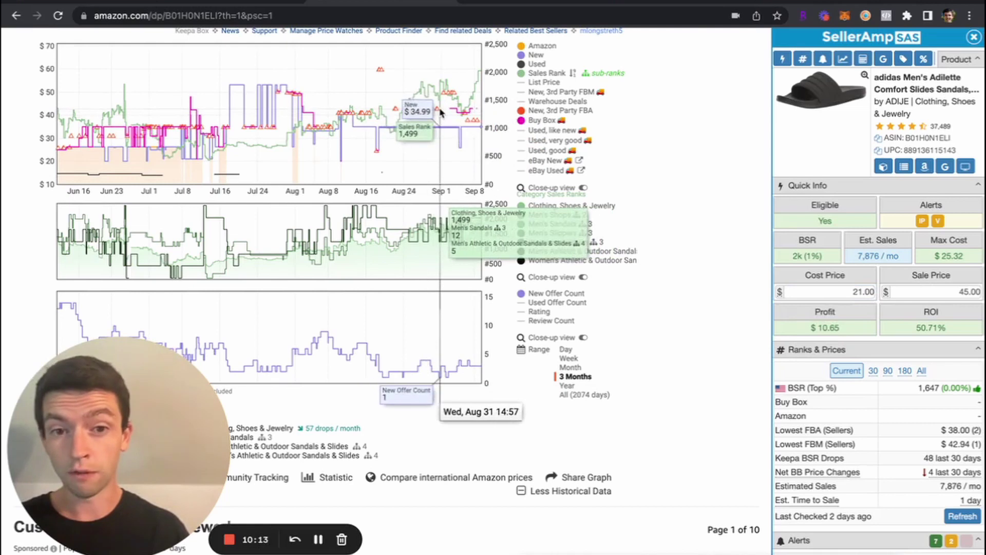
# - Change the sale price to 43.0, giving $8.95 profit and 42.62% ROI
pyautogui.doubleClick(975, 292)
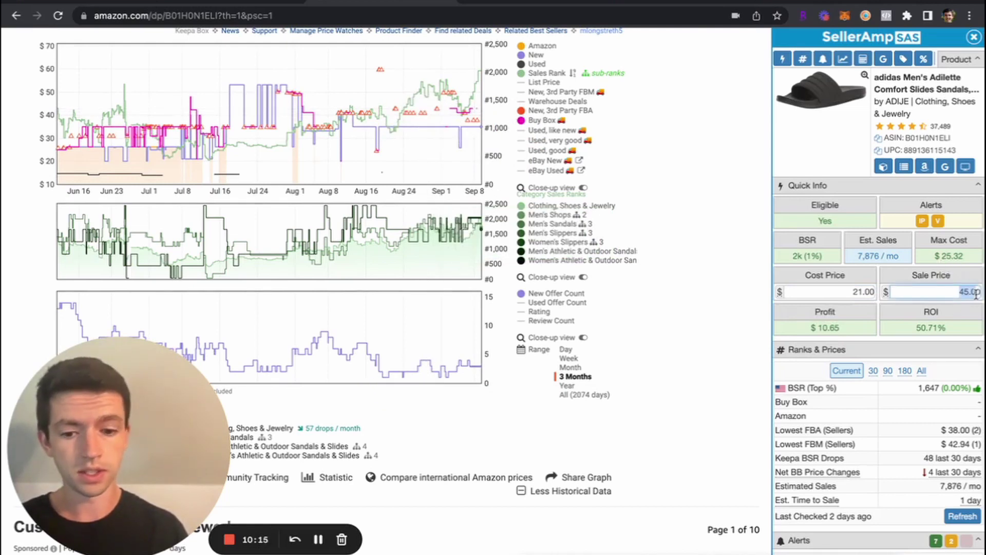
pyautogui.write('430')
pyautogui.press('BackSpace')
pyautogui.write('.0')
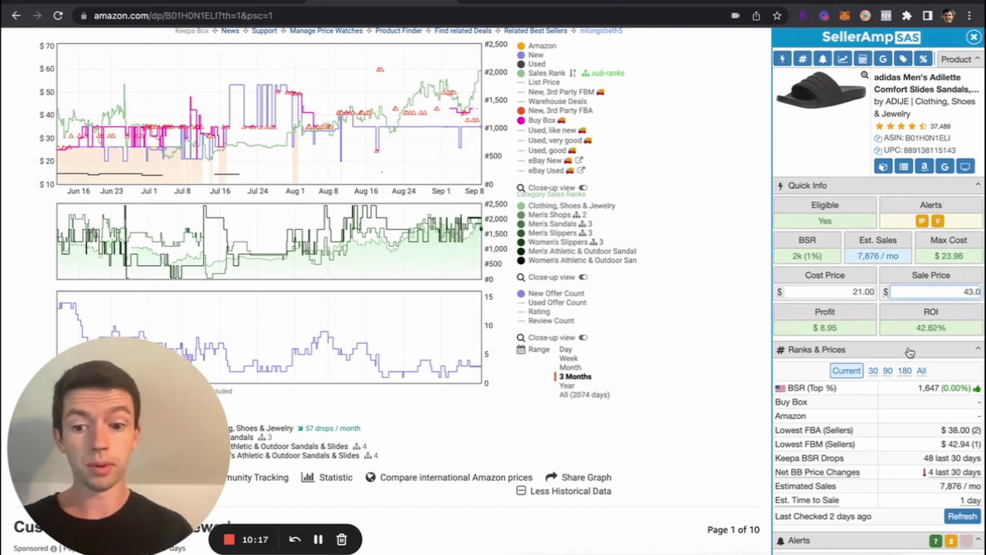